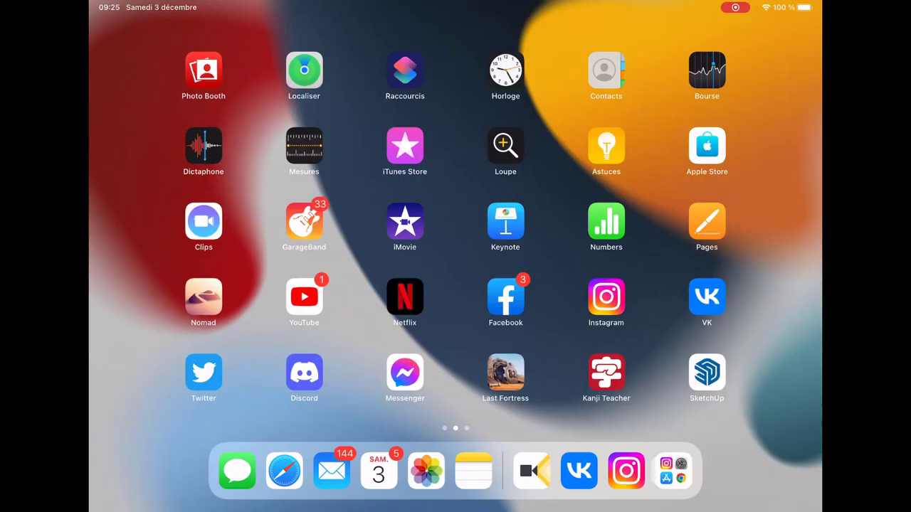
- Launch Nomad Sculpt and dismiss the file panel to show the crocodile sculpt
left_click(203, 297)
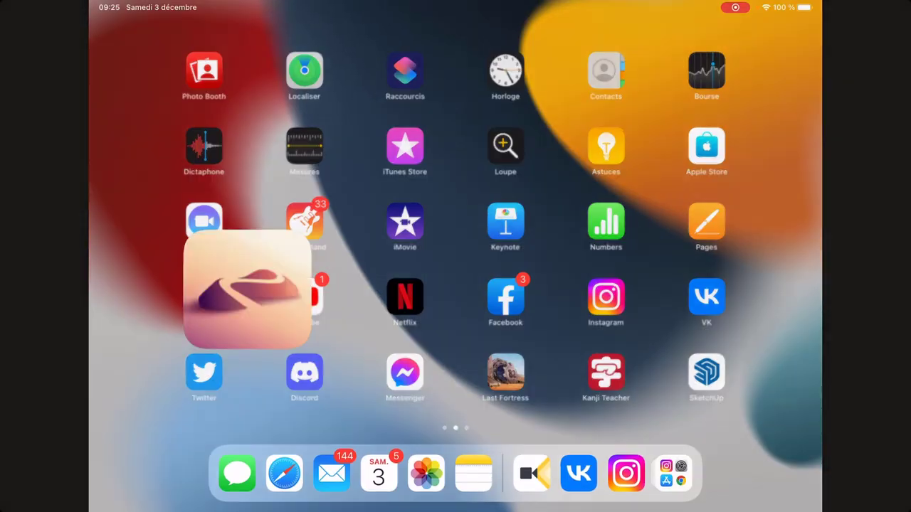
left_click(562, 329)
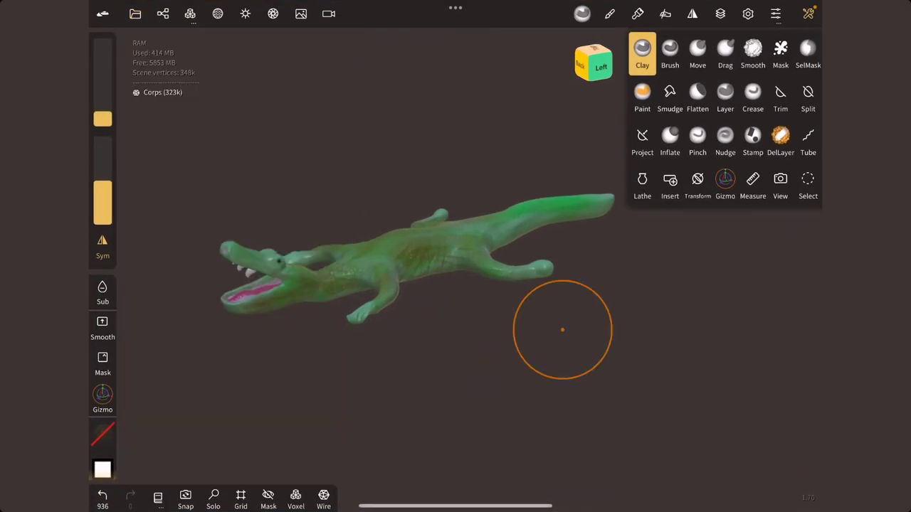
- Replace the crocodile with a new scene containing a default sphere
left_click_drag(562, 329, 541, 370)
left_click_drag(461, 265, 468, 378)
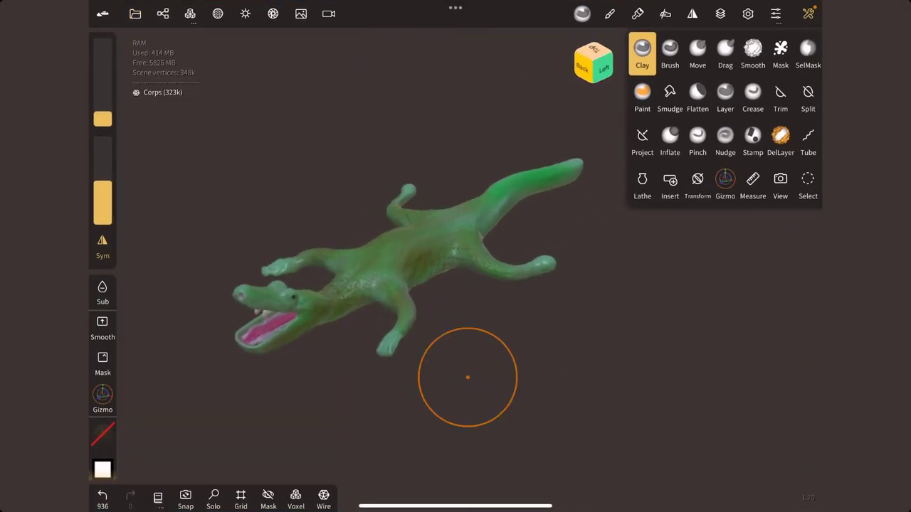
left_click(135, 13)
left_click(164, 285)
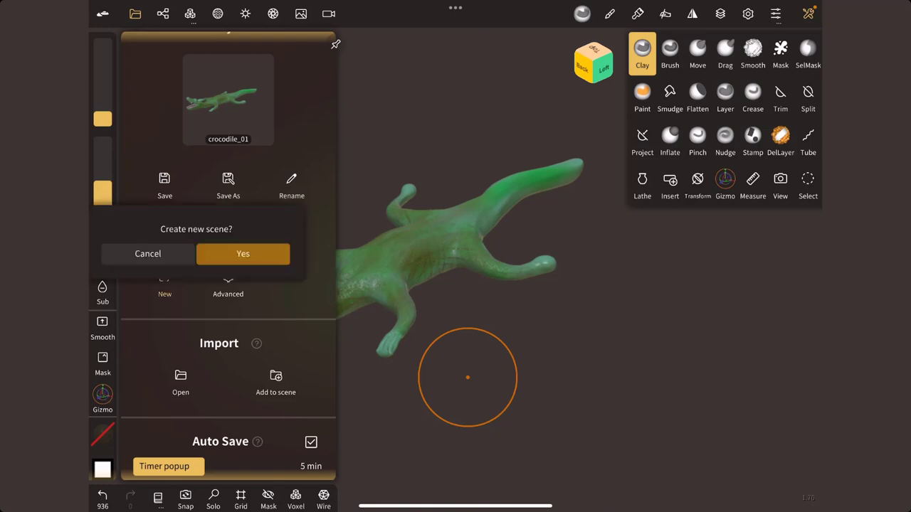
left_click(243, 254)
left_click(468, 377)
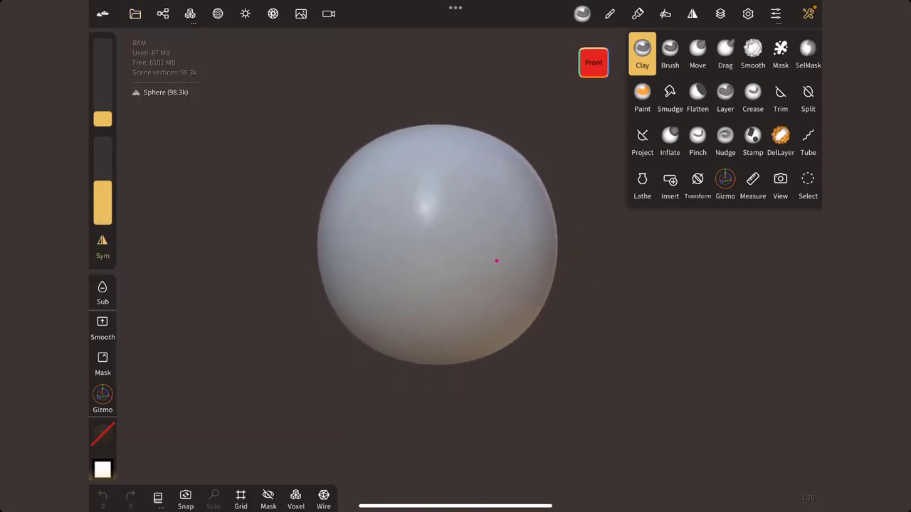
- Orbit the view around the new 98.3k-vertex sphere and activate the Mask tool
left_click_drag(493, 260, 389, 401)
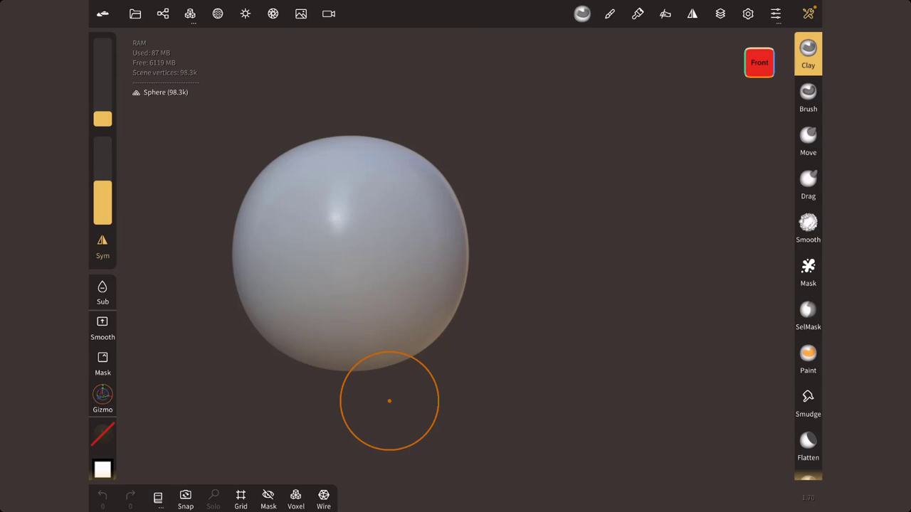
left_click_drag(389, 400, 754, 219)
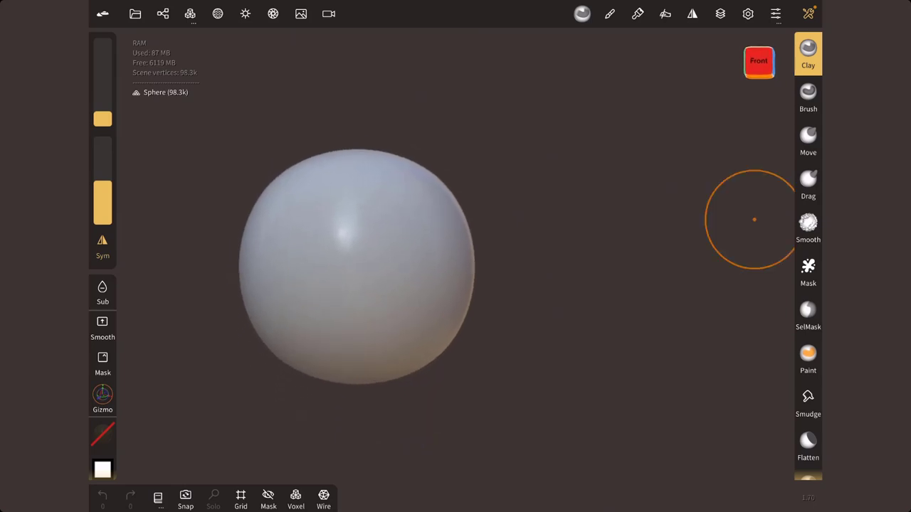
left_click(796, 262)
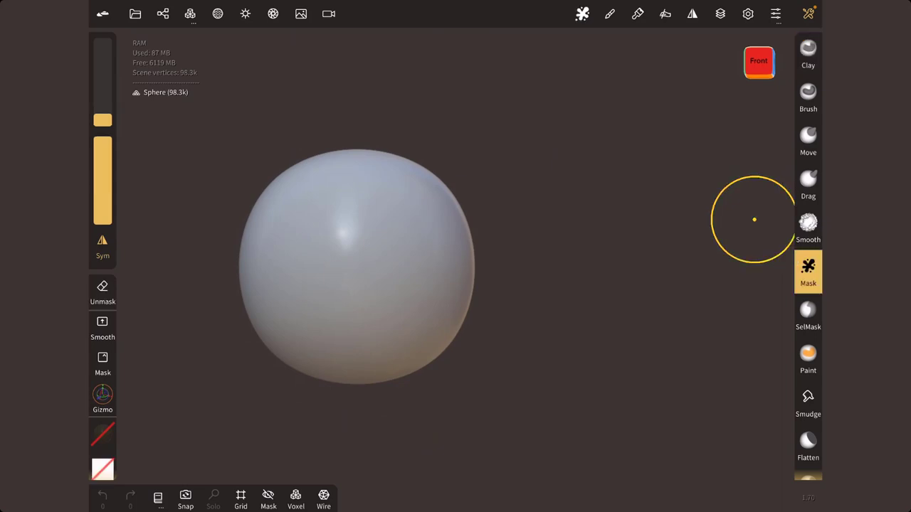
- Try SelMask, return to the Mask tool, and open the Mask settings panel
left_click(807, 310)
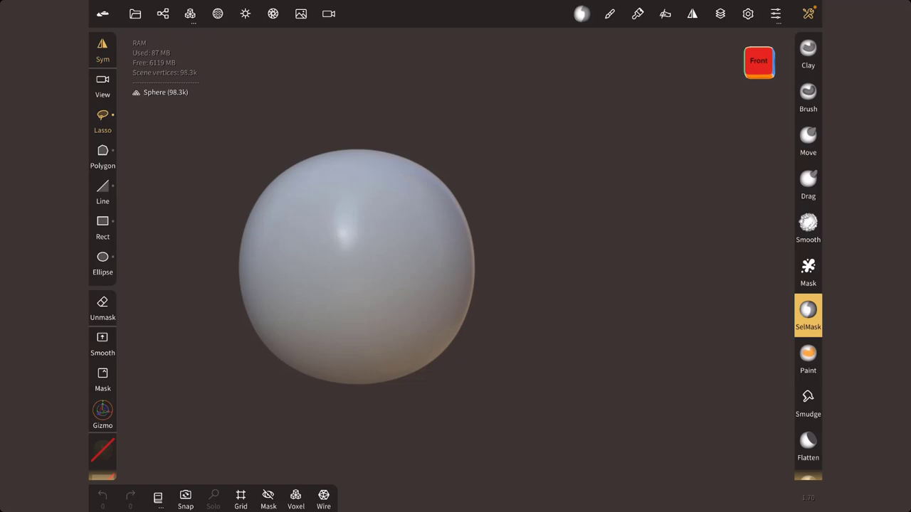
left_click(807, 270)
left_click(582, 13)
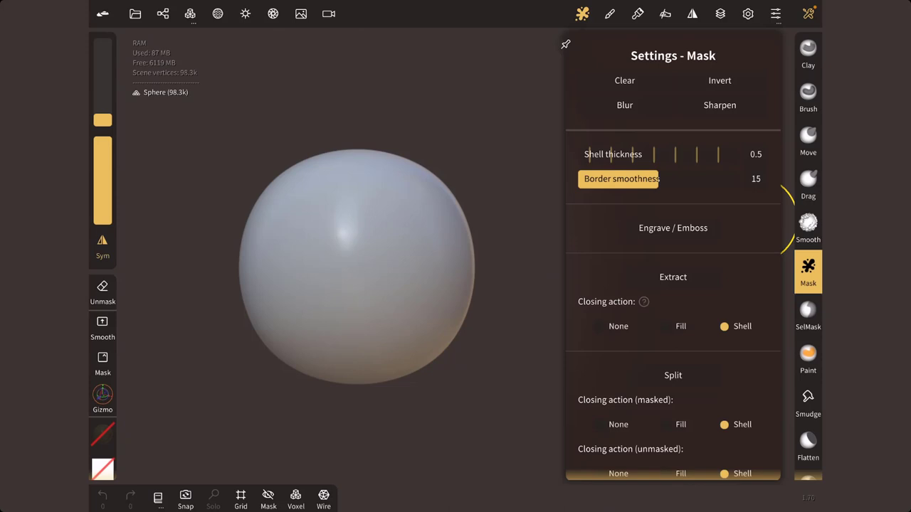
- Paint a symmetric two-lobed mask on the sphere's upper front and sharpen its edges twice
mouse_move(341, 256)
left_mouse_down()
mouse_move(380, 266)
mouse_move(358, 230)
mouse_move(350, 238)
left_mouse_up()
left_click(582, 13)
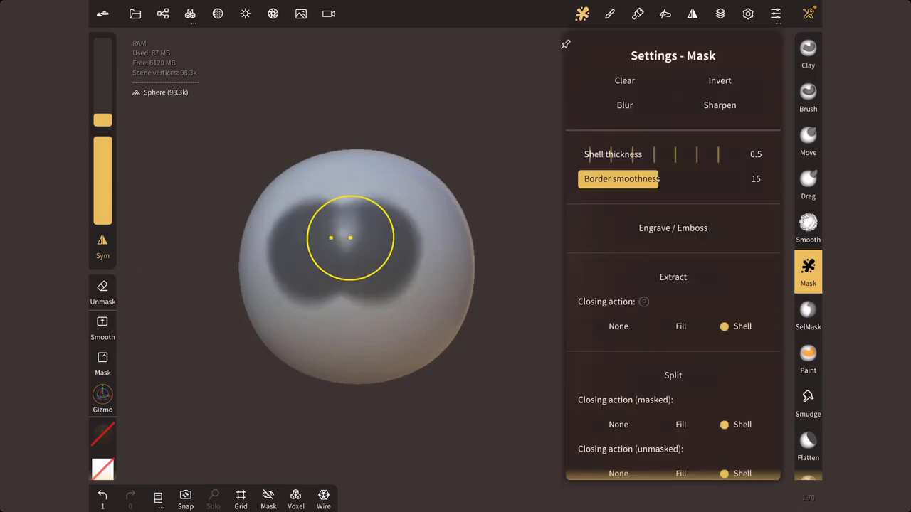
left_click(719, 105)
left_click(719, 104)
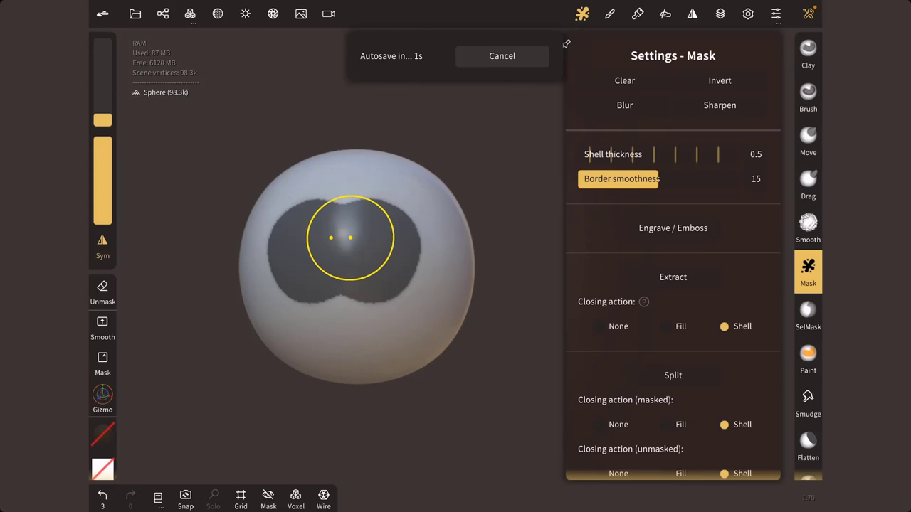
- Blur the mask edges twice and accept the suggested Auto Save name
left_click(624, 105)
left_click(624, 105)
left_click(624, 104)
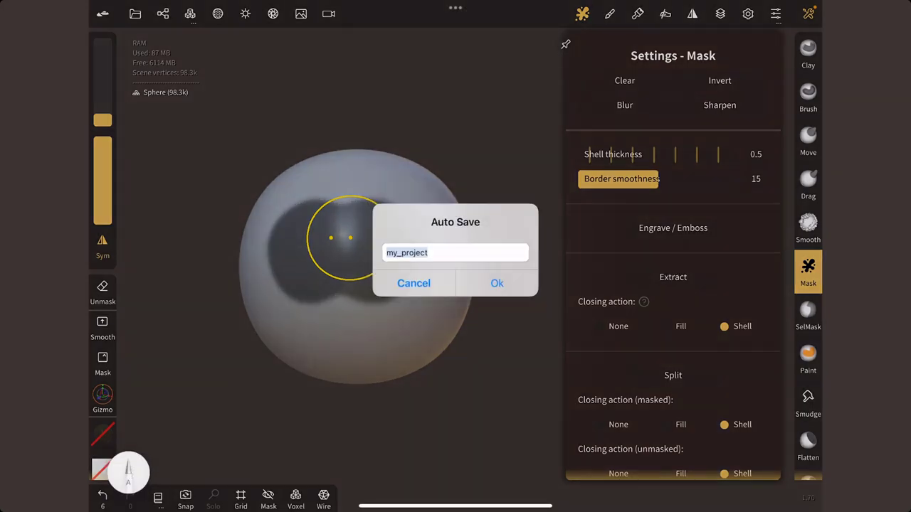
key("Return")
- Disable Auto Save and its popup timeout in the File panel, then choose SelMask
left_click(134, 13)
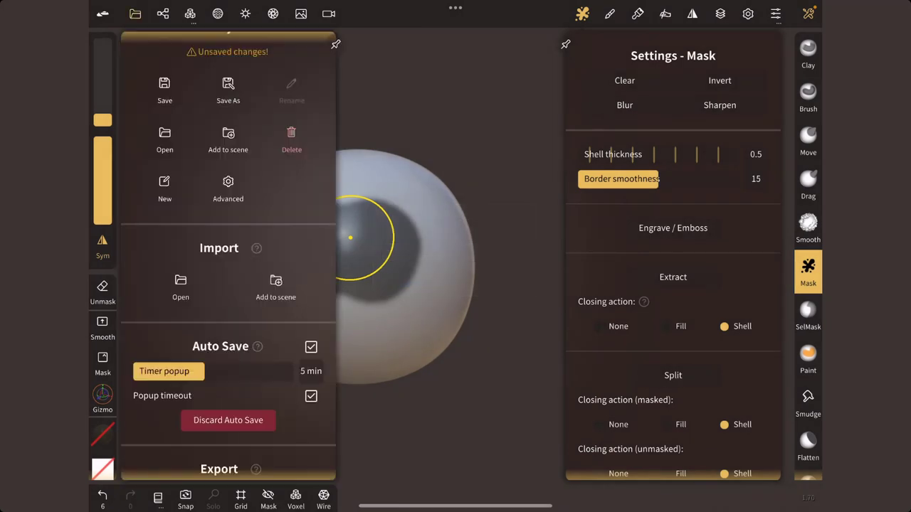
left_click(311, 396)
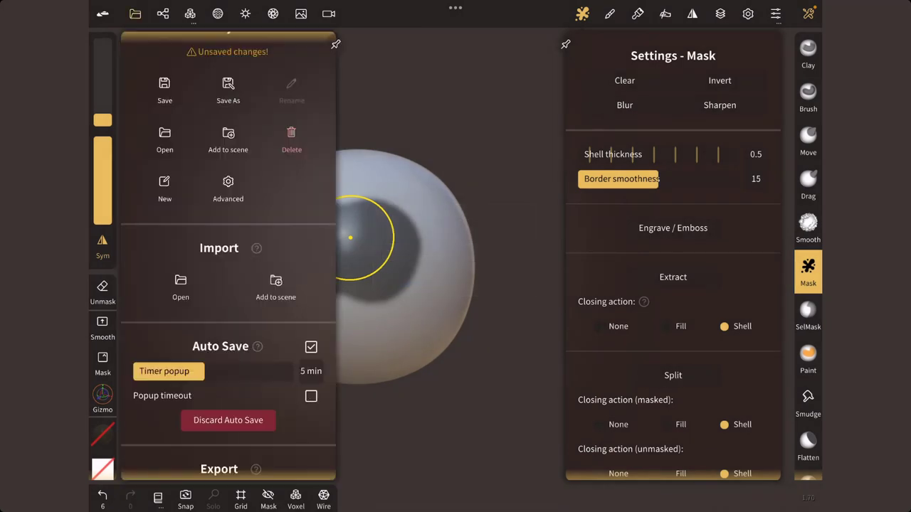
left_click(311, 347)
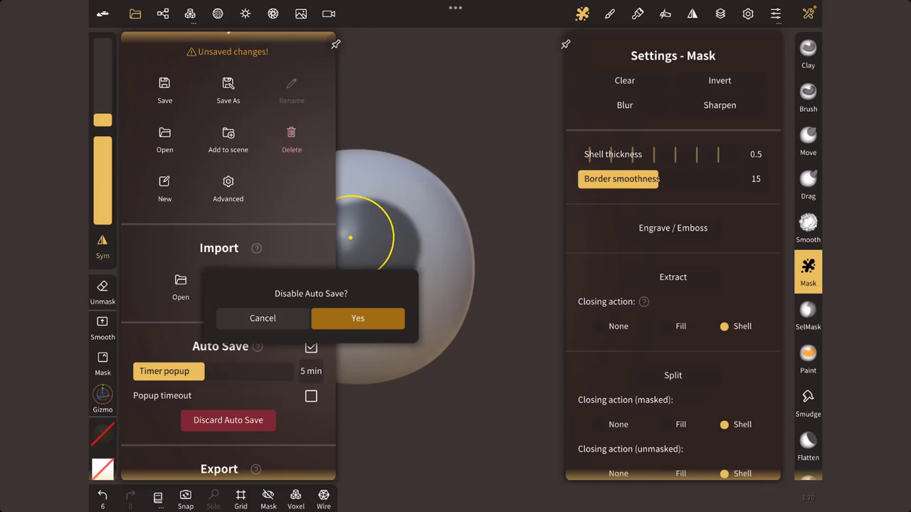
left_click(358, 318)
left_click(454, 126)
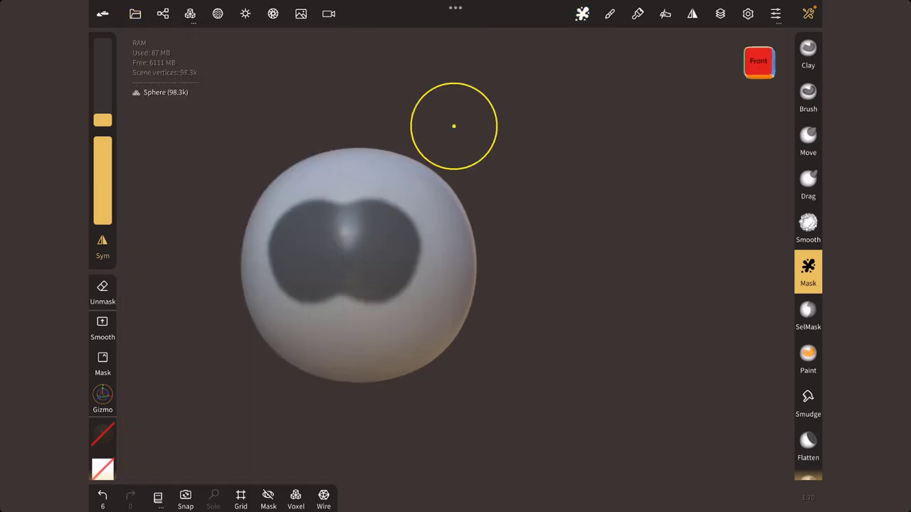
left_click(808, 313)
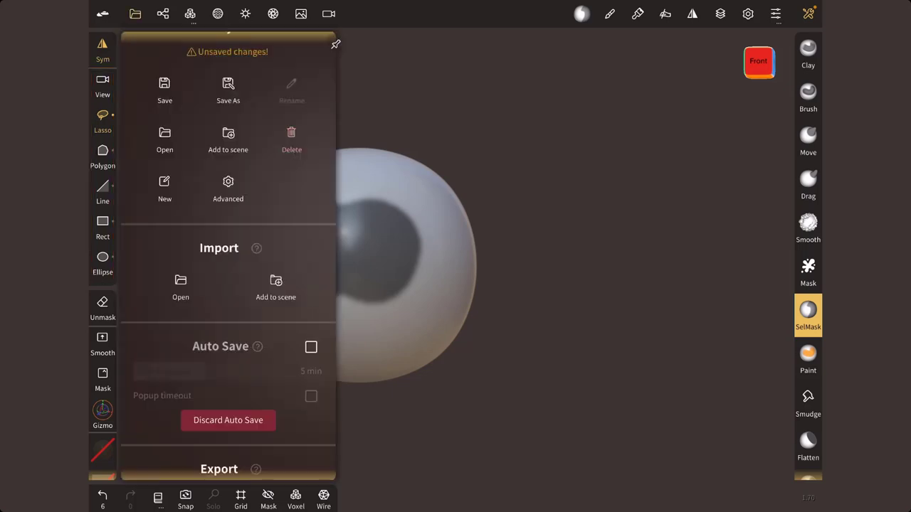
- Create a new scene, delete its Sphere from the Scene list, and open the Add menu
left_click(164, 186)
left_click(244, 252)
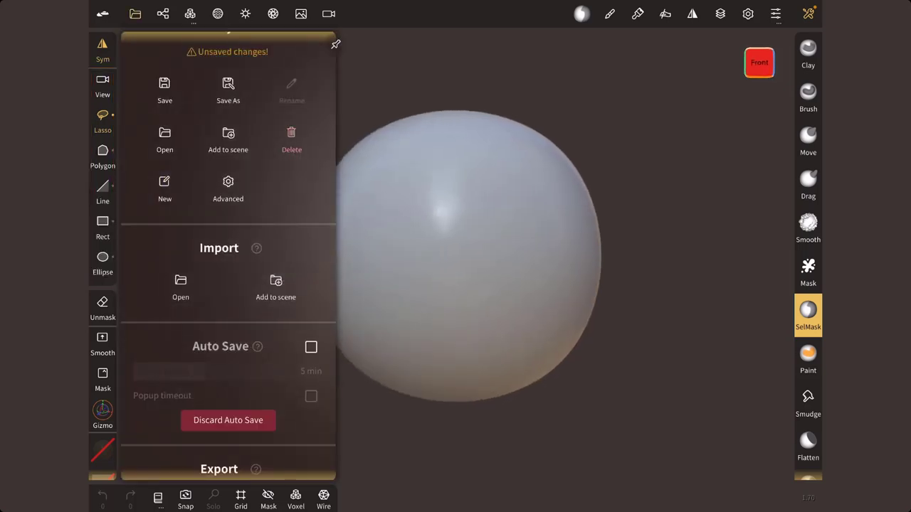
left_click(163, 13)
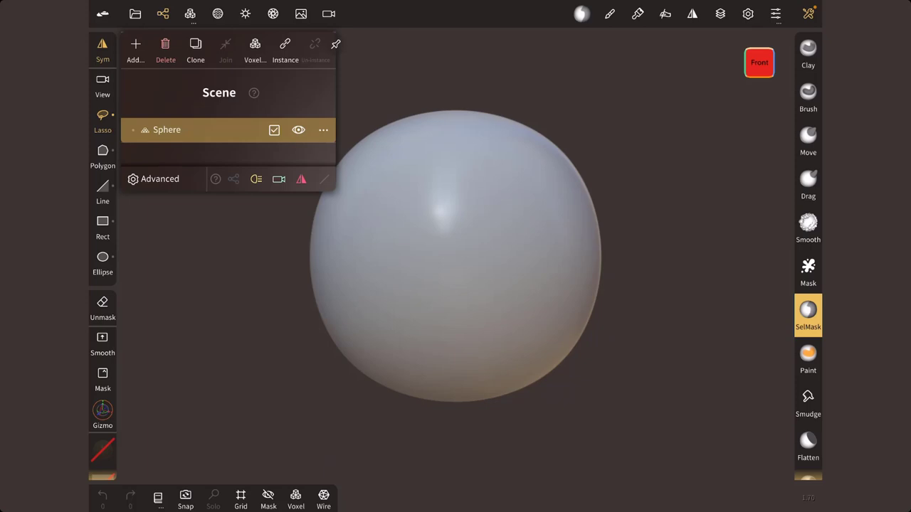
left_click(323, 129)
left_click(295, 223)
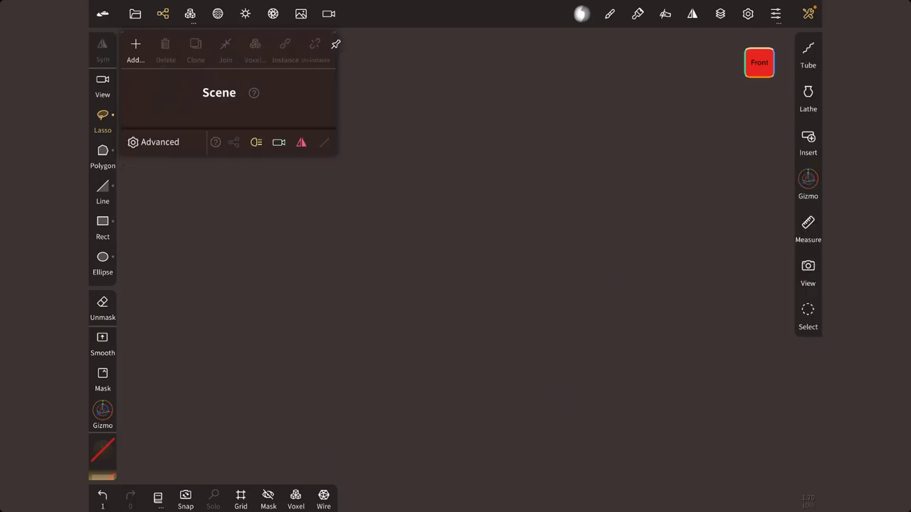
left_click(136, 48)
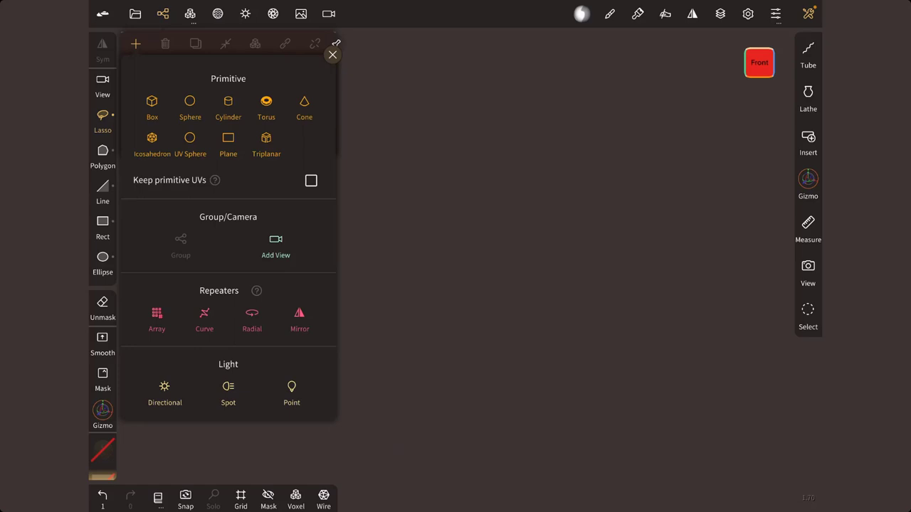
- Add a Box primitive, validate it into a 6536-vertex mesh, and select SelMask
left_click(152, 105)
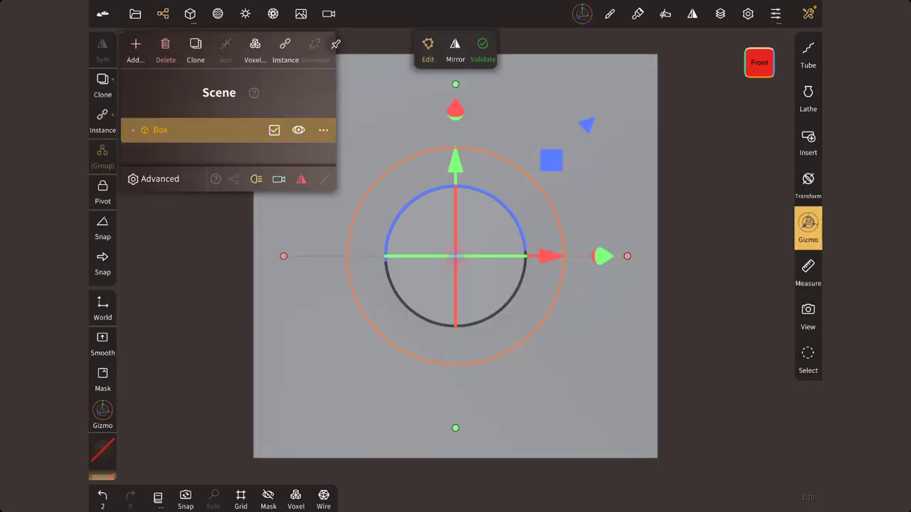
left_click(483, 49)
left_click_drag(641, 178, 603, 234)
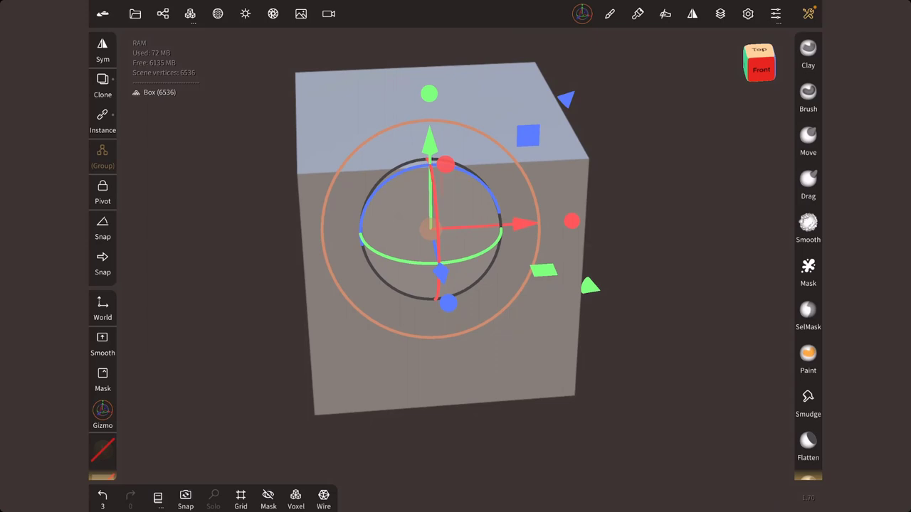
left_click(808, 313)
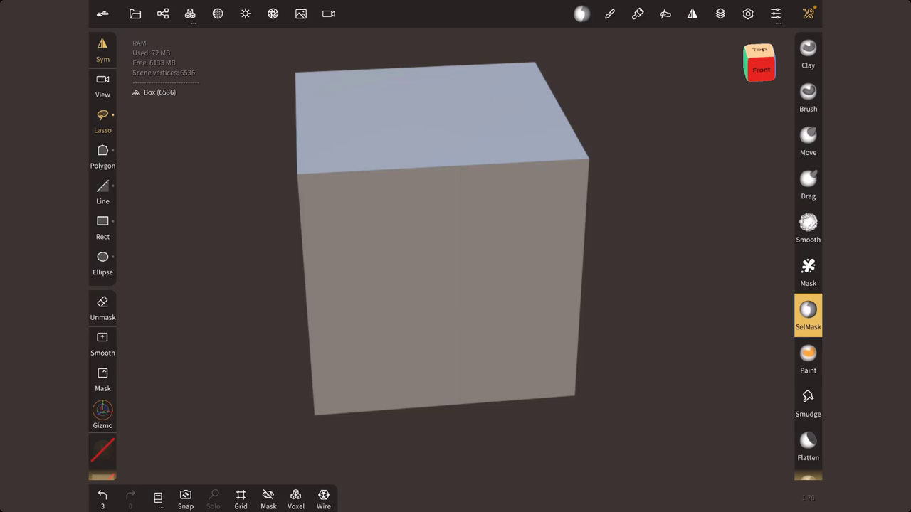
- Paint a symmetric mask over the box's front face, then unmask rounded notches at its lower corners
left_click(808, 269)
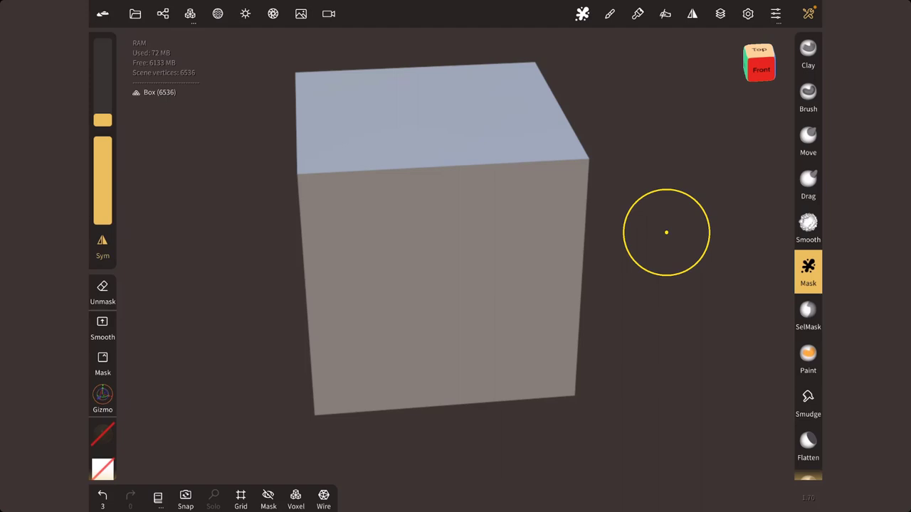
mouse_move(489, 222)
left_mouse_down()
mouse_move(451, 275)
mouse_move(467, 202)
mouse_move(503, 267)
mouse_move(422, 329)
left_mouse_up()
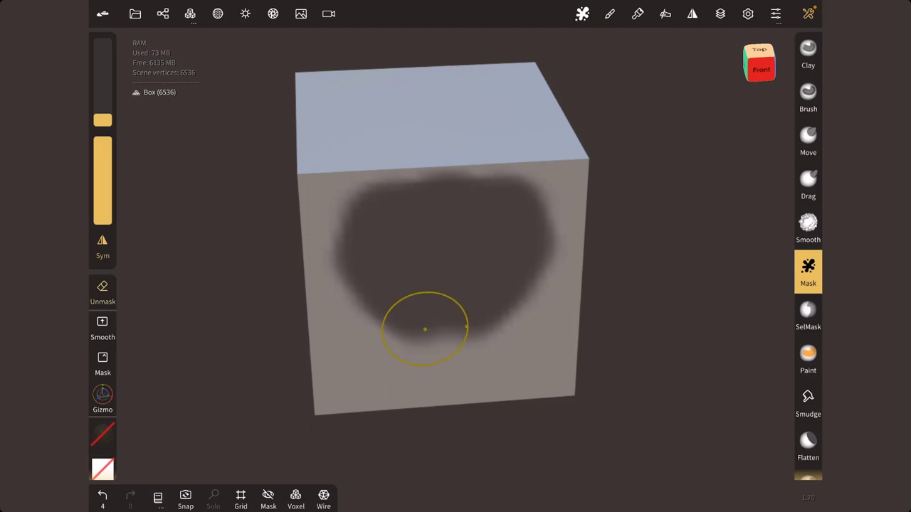
left_click_drag(356, 302, 368, 310)
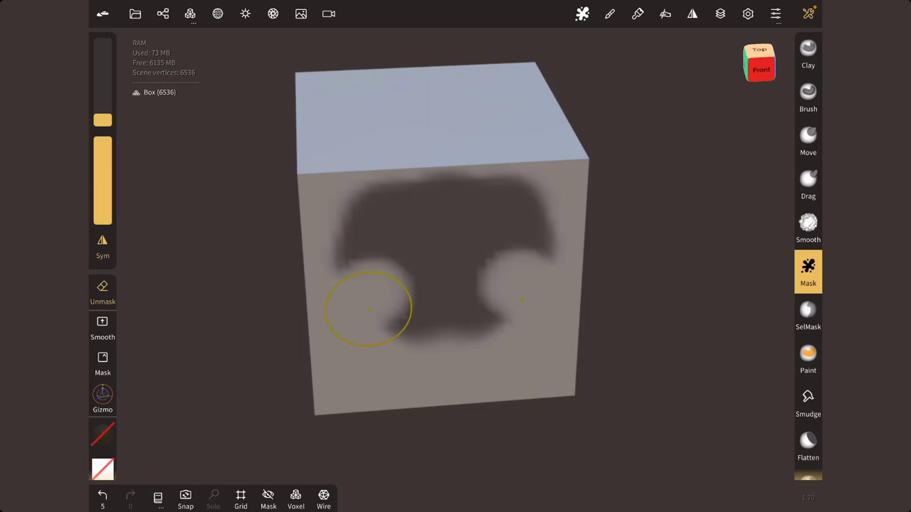
- Invert then clear the box's mask in SelMask settings, and pin the settings panel open
left_click(808, 313)
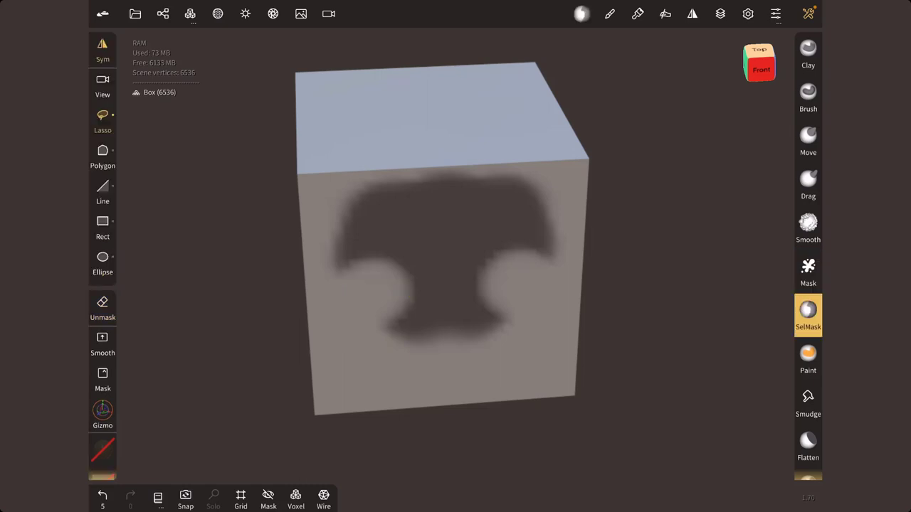
left_click(581, 14)
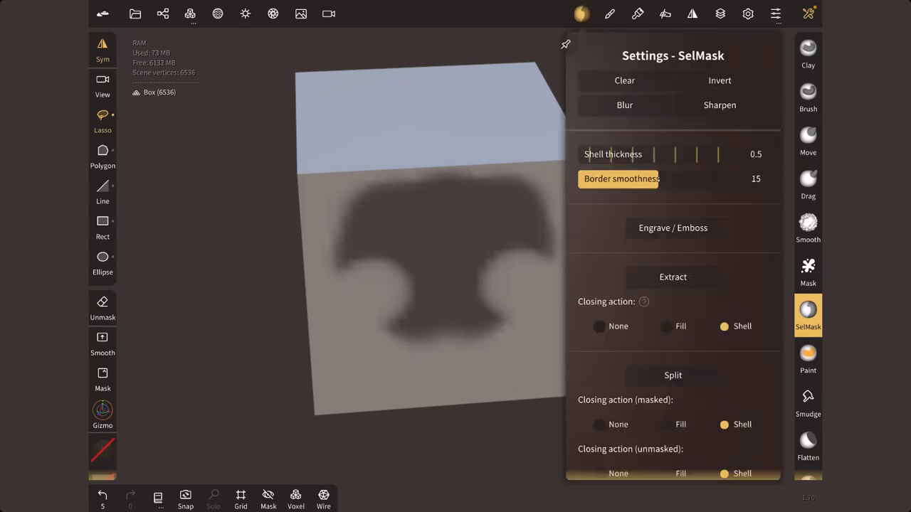
left_click(719, 81)
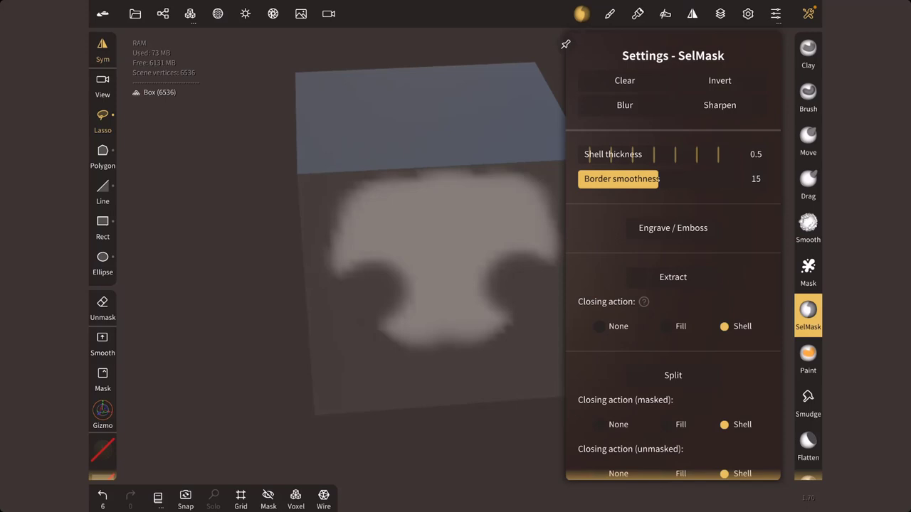
left_click(624, 80)
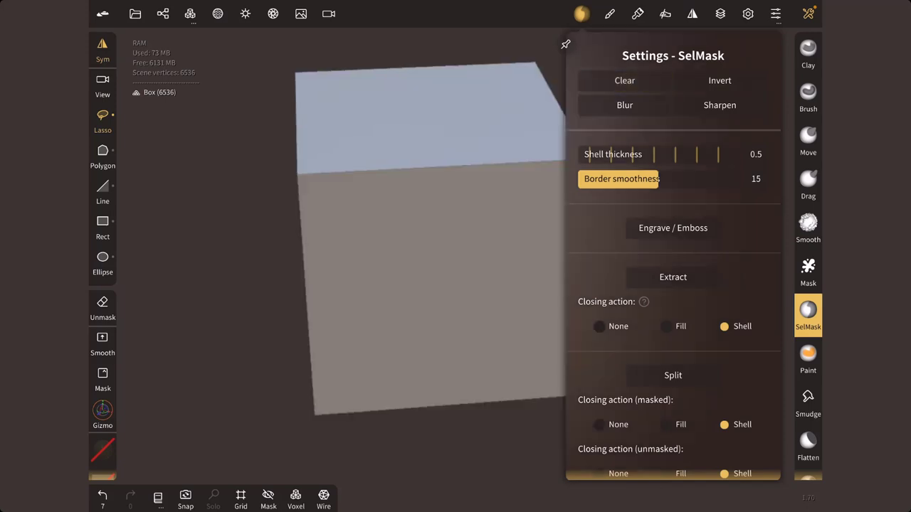
left_click(565, 44)
- Lasso-mask mirrored notches along the box's left and right edges, then rotate the box face-on
left_click_drag(455, 295, 396, 305)
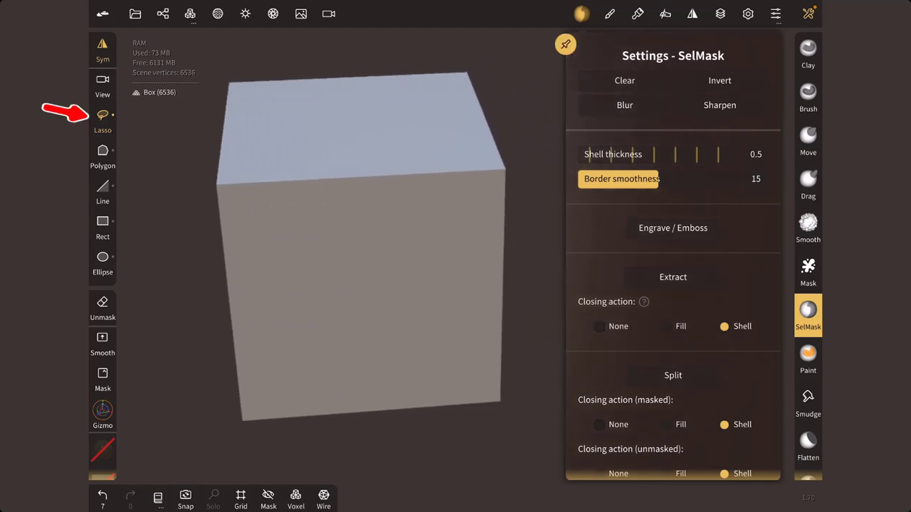
mouse_move(238, 254)
left_mouse_down()
mouse_move(298, 251)
mouse_move(237, 253)
left_mouse_up()
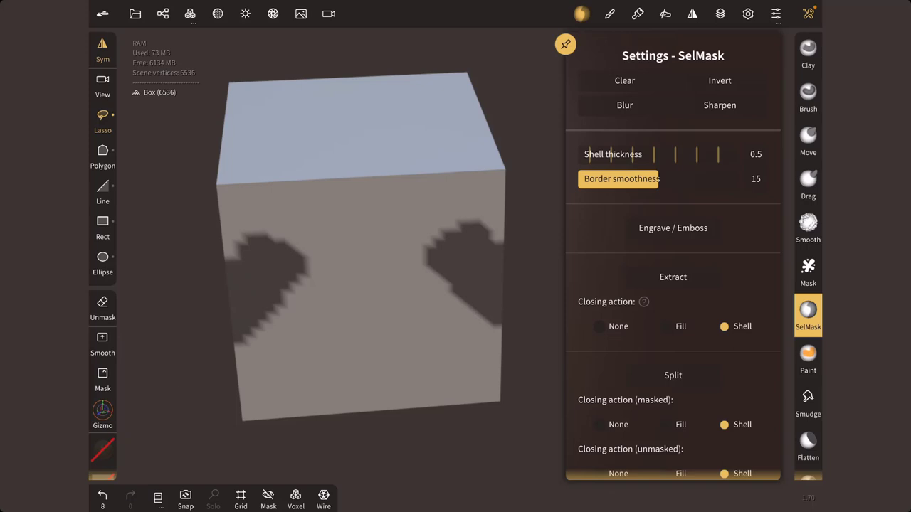
left_click_drag(213, 393, 182, 407)
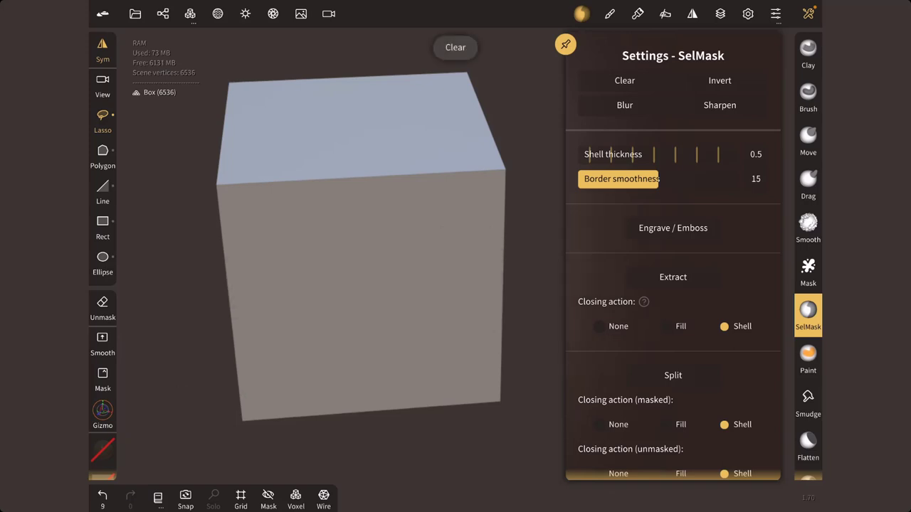
left_click_drag(197, 230, 191, 234)
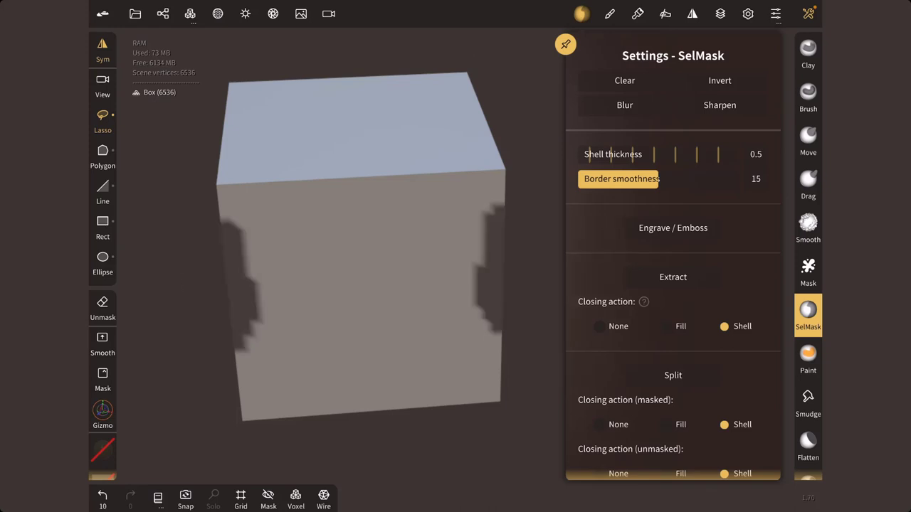
left_click(103, 84)
mouse_move(397, 305)
left_mouse_down()
mouse_move(482, 259)
mouse_move(483, 248)
mouse_move(291, 277)
mouse_move(391, 234)
left_mouse_up()
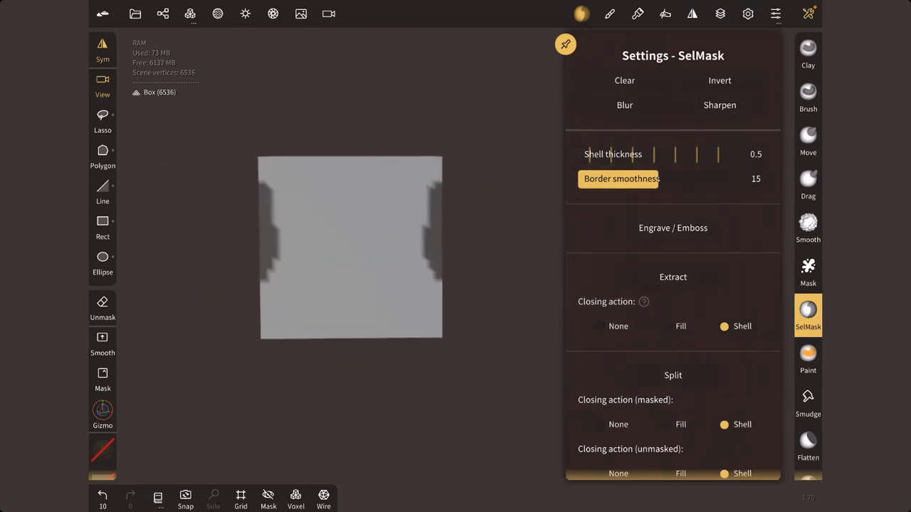
- Clear the notch masks, test a rectangle mask near the box's centre, then undo it
left_click(625, 80)
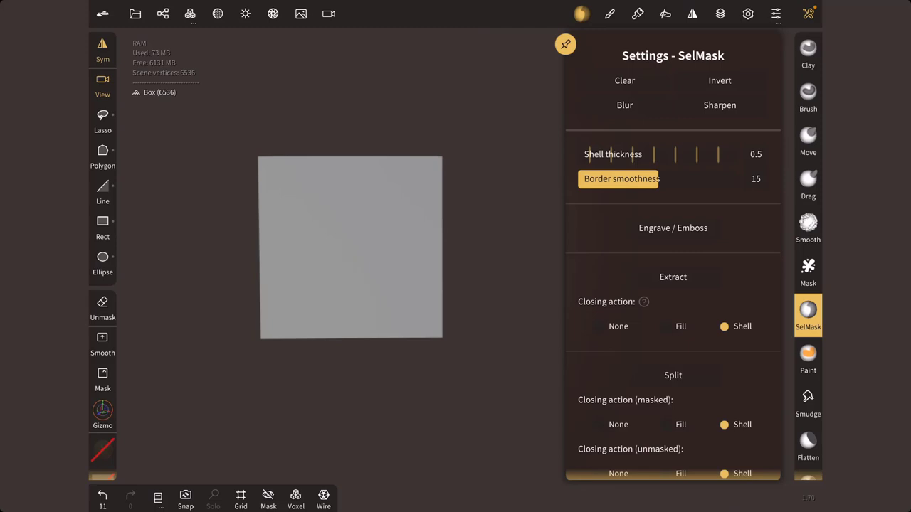
scroll(674, 256, "down", 2)
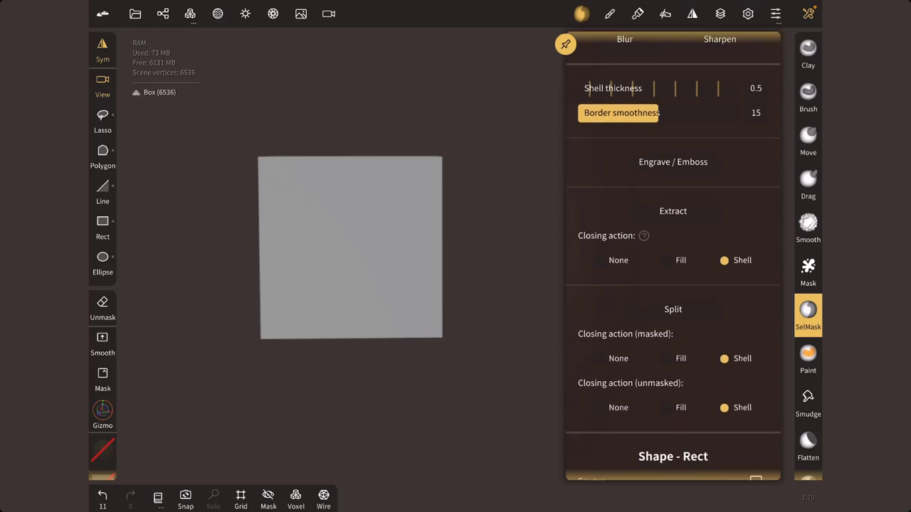
scroll(673, 256, "down", 4)
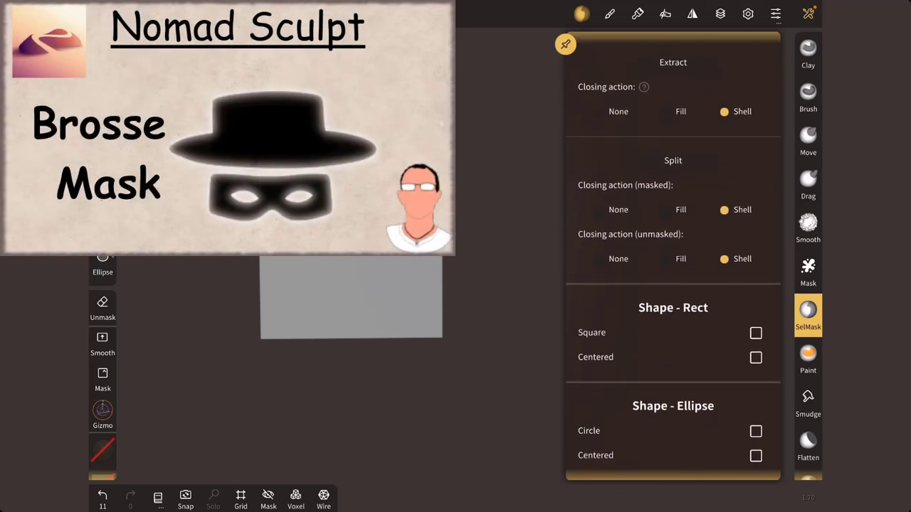
scroll(673, 256, "down", 2)
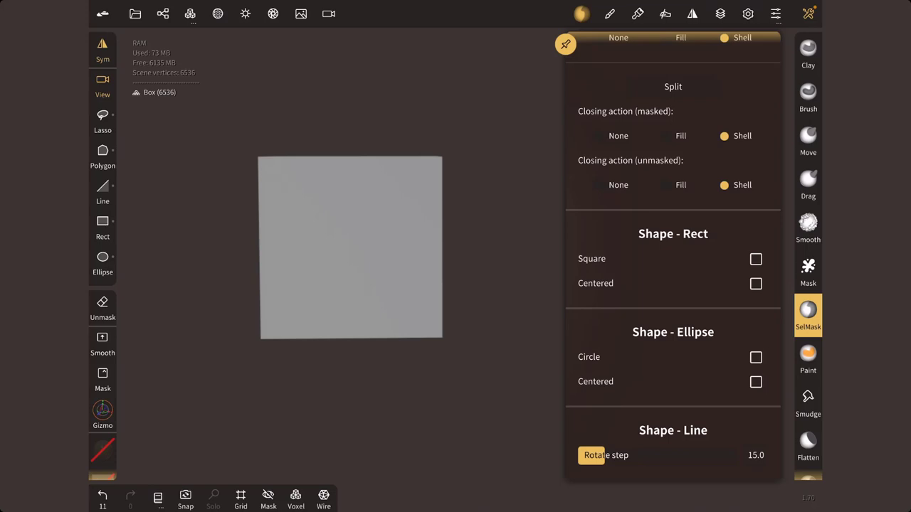
left_click(103, 221)
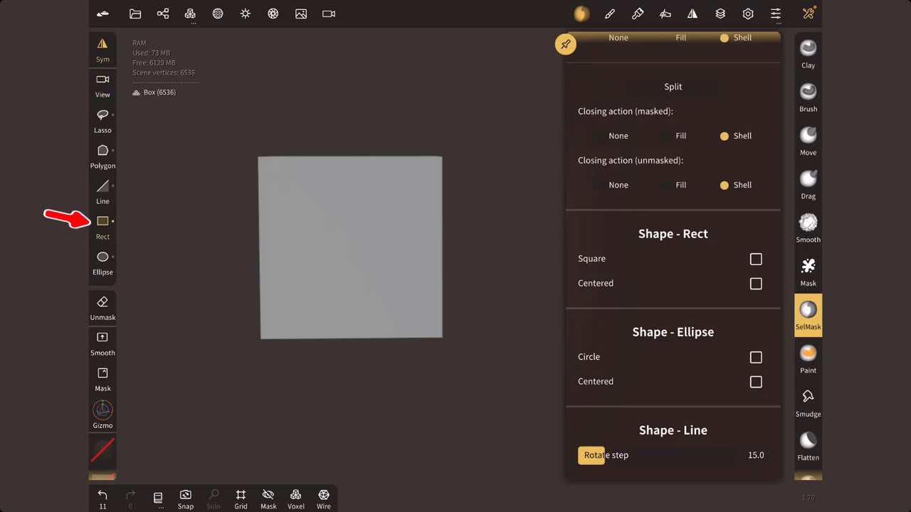
mouse_move(302, 223)
left_mouse_down()
mouse_move(302, 242)
mouse_move(408, 287)
mouse_move(398, 280)
left_mouse_up()
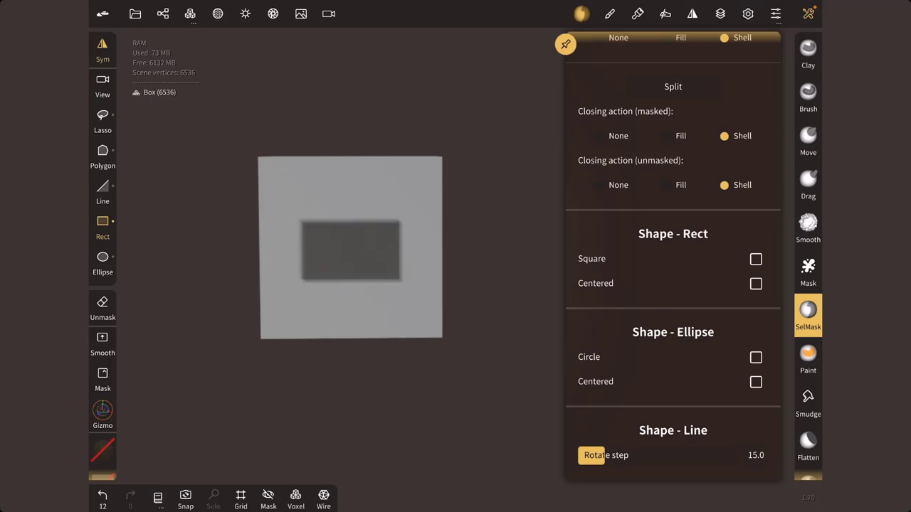
key("ctrl+z")
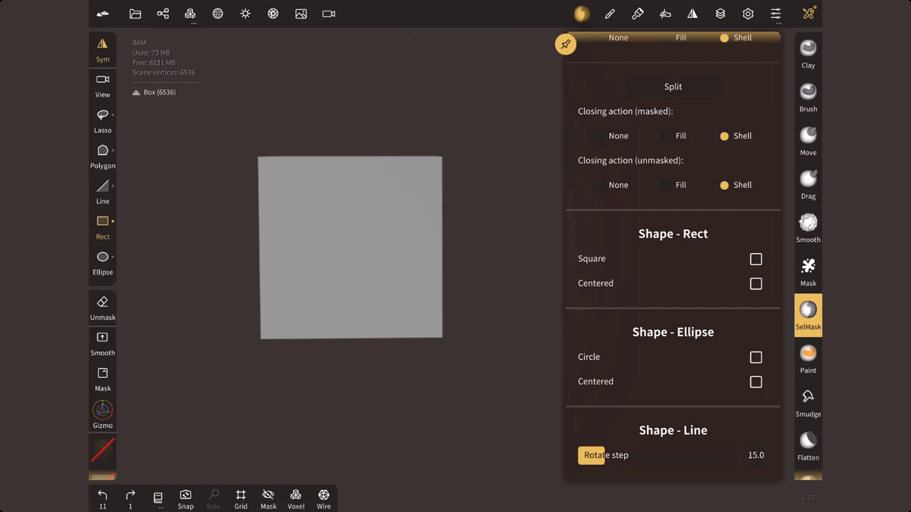
- Enable Square and Centered for rectangle masks and draw a centred square mask
left_click(755, 259)
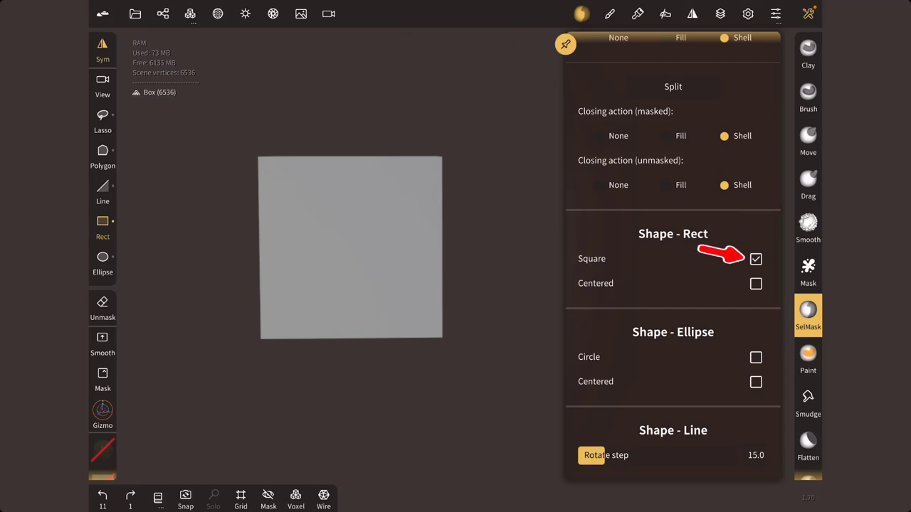
left_click_drag(326, 233, 379, 286)
key("ctrl+z")
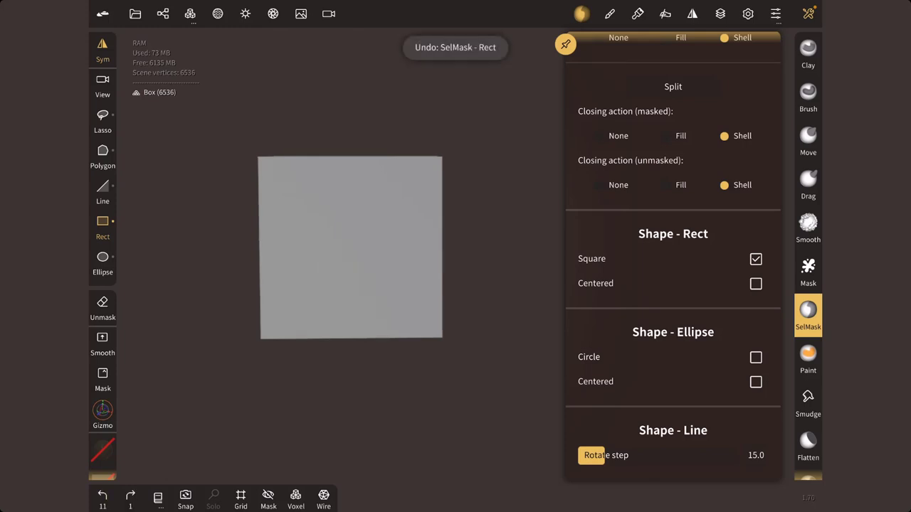
left_click(756, 283)
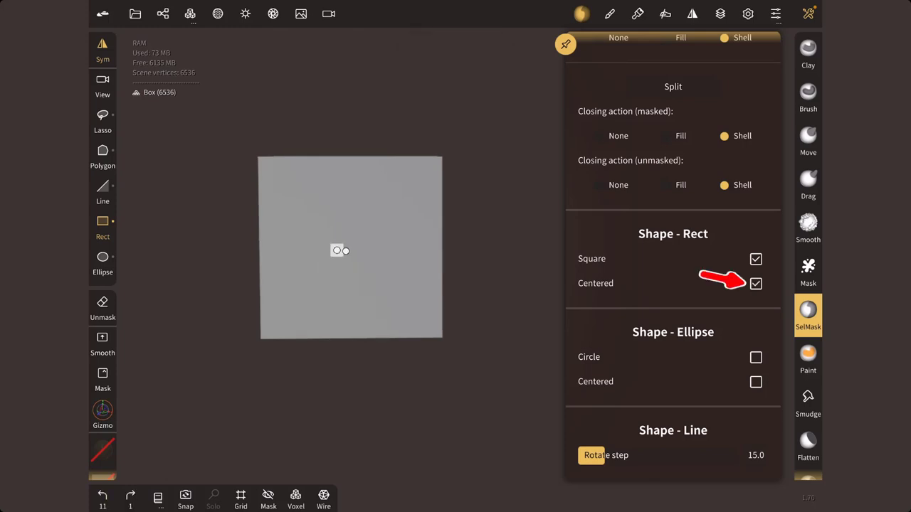
left_click_drag(337, 250, 386, 220)
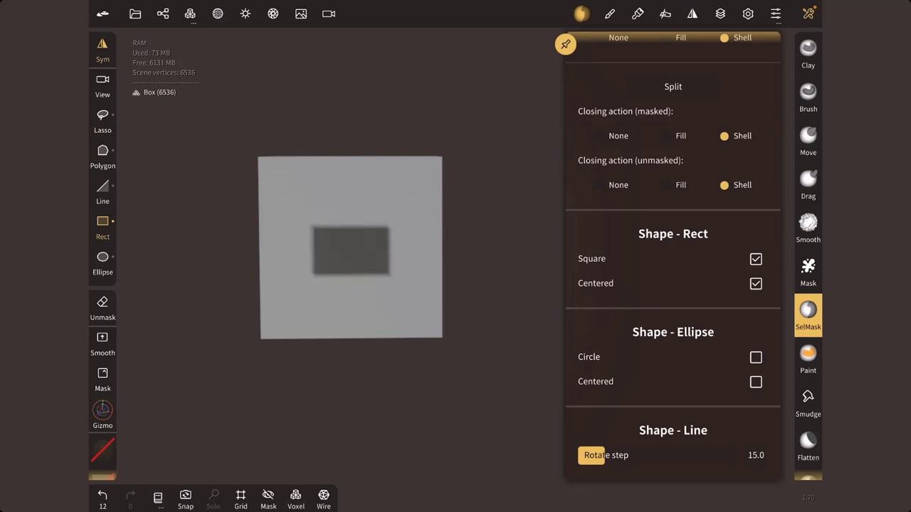
- Test an ellipse mask, enable Circle, draw a circle mask, then clear all test masks
left_click(102, 260)
left_click_drag(311, 297, 410, 243)
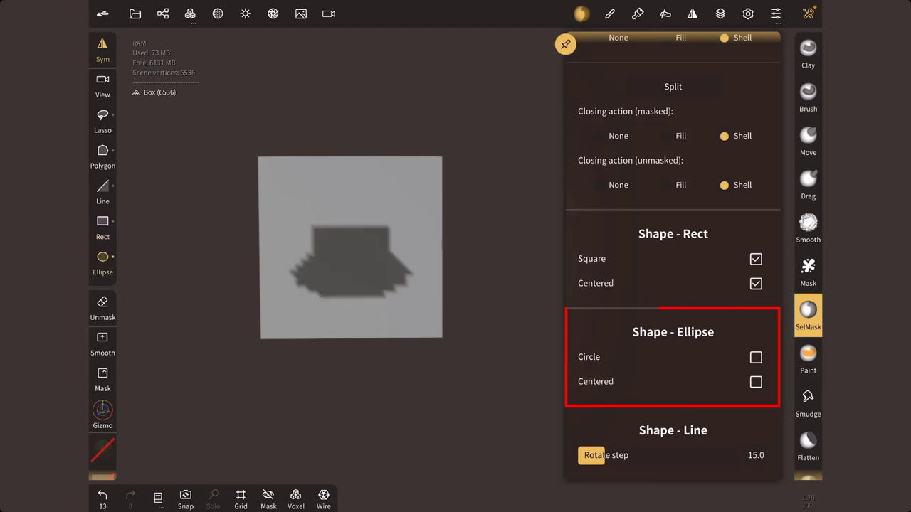
left_click(755, 357)
left_click_drag(326, 208, 381, 184)
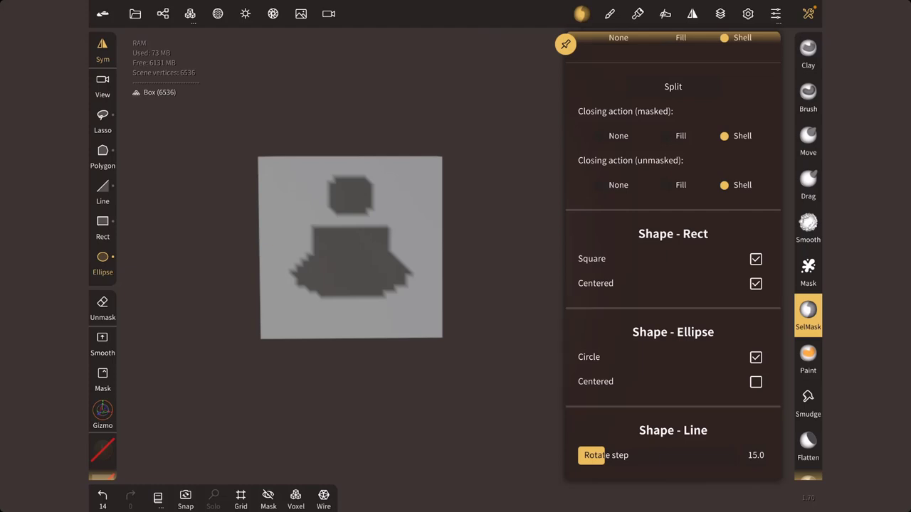
scroll(673, 257, "up", 10)
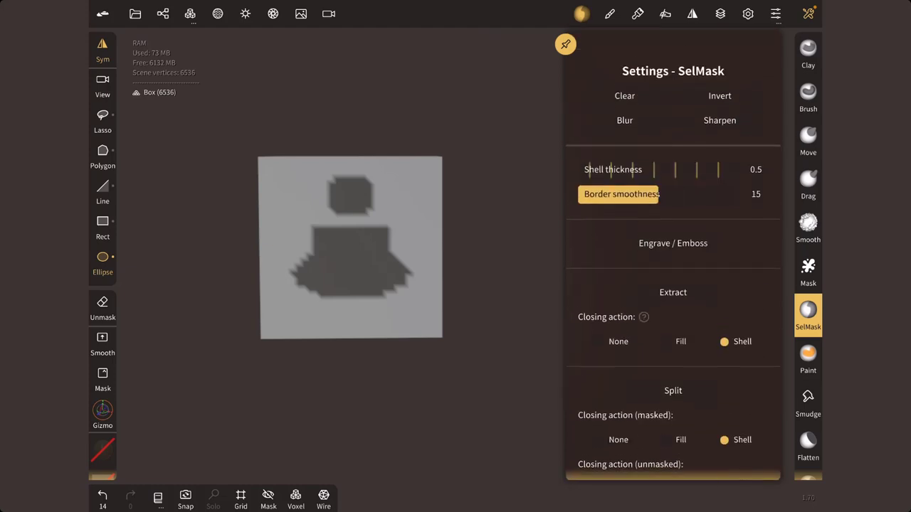
left_click(625, 80)
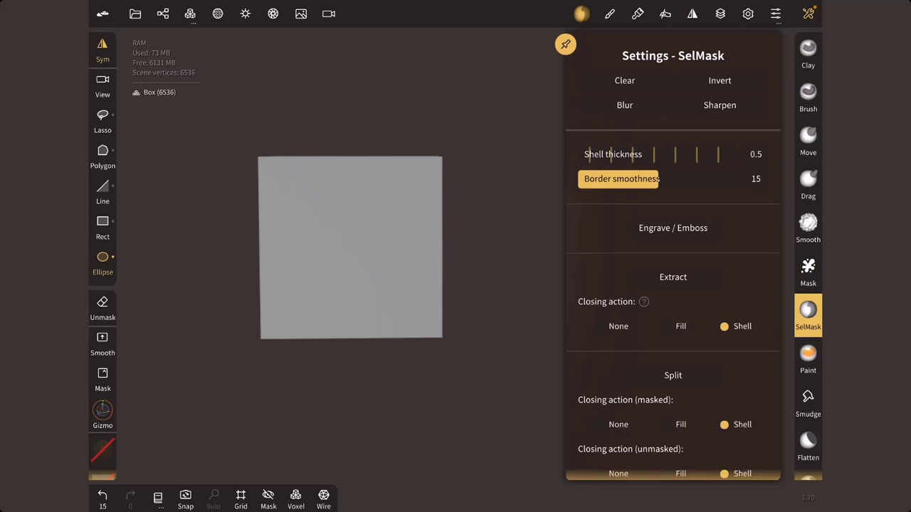
- Draw a polygon mask on the box and drag its vertices into shape
left_click(103, 156)
mouse_move(296, 215)
left_mouse_down()
mouse_move(325, 197)
mouse_move(346, 219)
left_mouse_up()
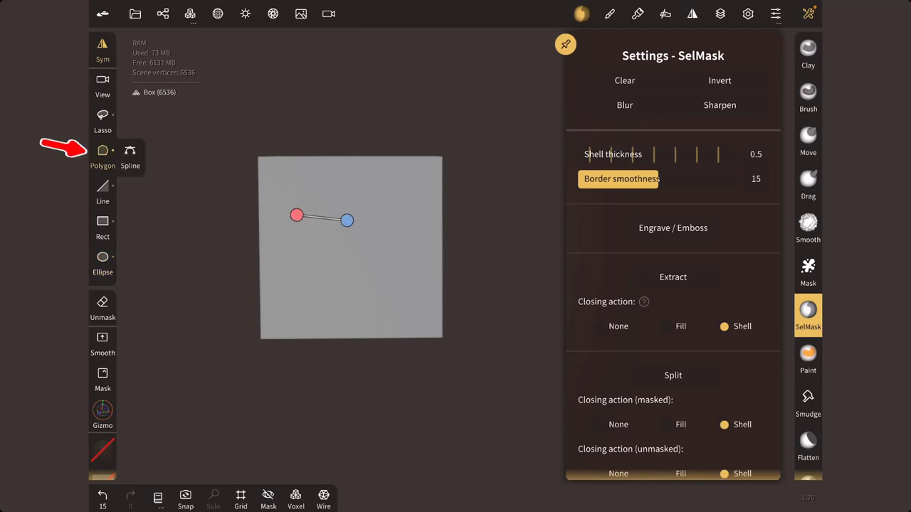
left_click(346, 283)
mouse_move(346, 283)
left_mouse_down()
mouse_move(326, 300)
mouse_move(273, 296)
left_mouse_up()
left_click(271, 232)
left_click_drag(271, 232, 261, 220)
left_click(319, 212)
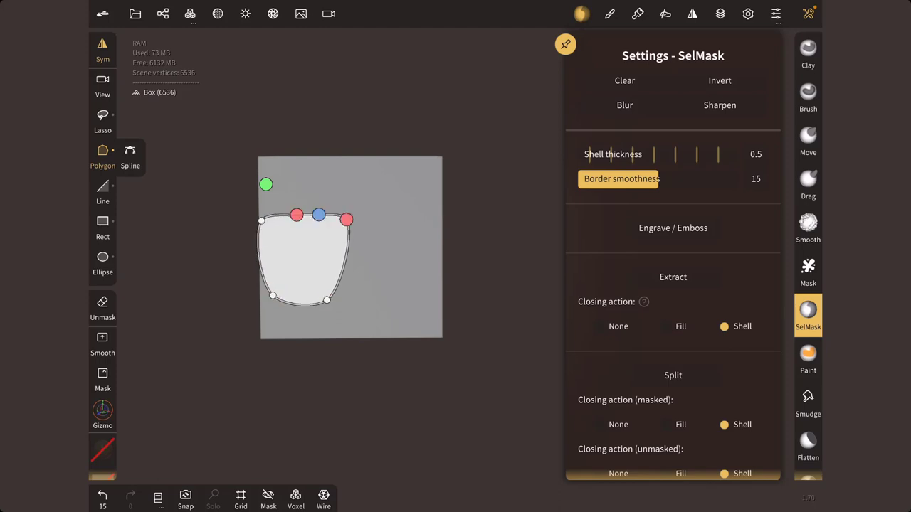
mouse_move(320, 212)
left_mouse_down()
mouse_move(328, 190)
mouse_move(351, 218)
mouse_move(371, 214)
left_mouse_up()
- Turn the polygon into a smooth spline, adjust its control points, then discard it
left_click(129, 154)
left_click(296, 214)
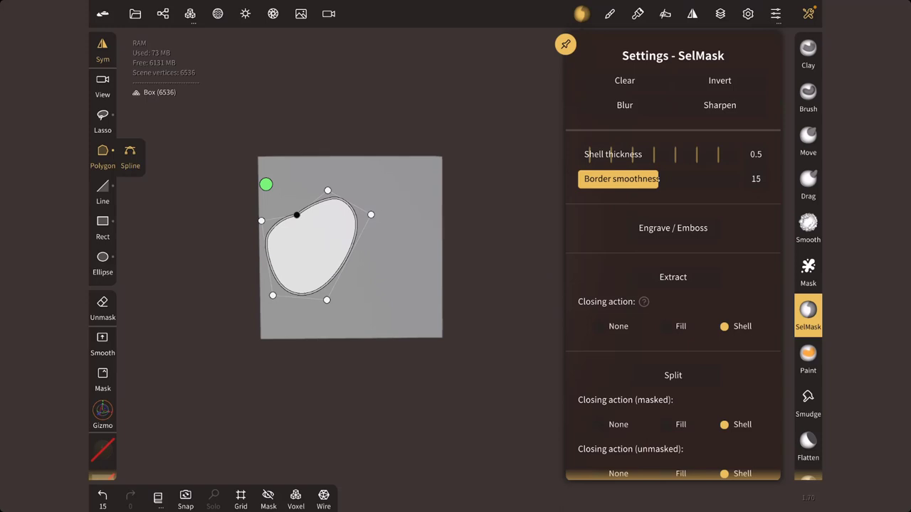
mouse_move(266, 185)
left_mouse_down()
mouse_move(257, 159)
mouse_move(248, 164)
mouse_move(283, 164)
mouse_move(287, 175)
mouse_move(275, 183)
left_mouse_up()
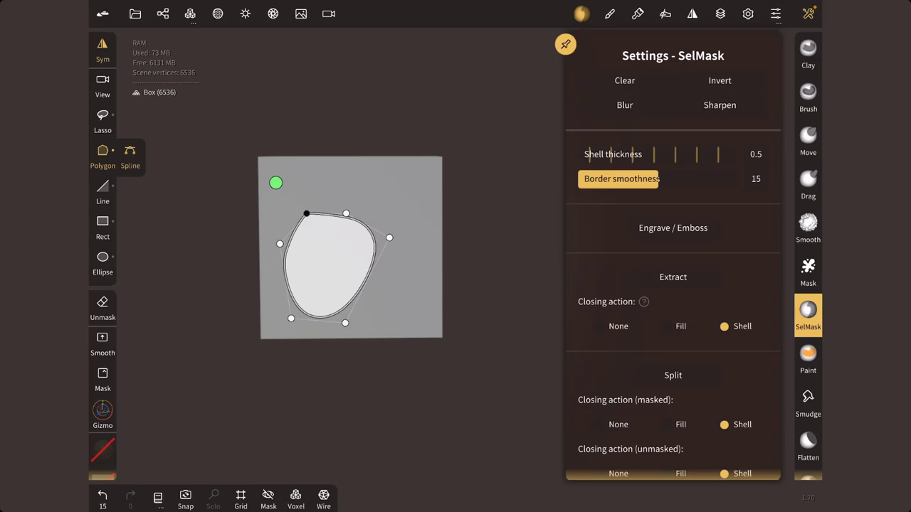
left_click(103, 189)
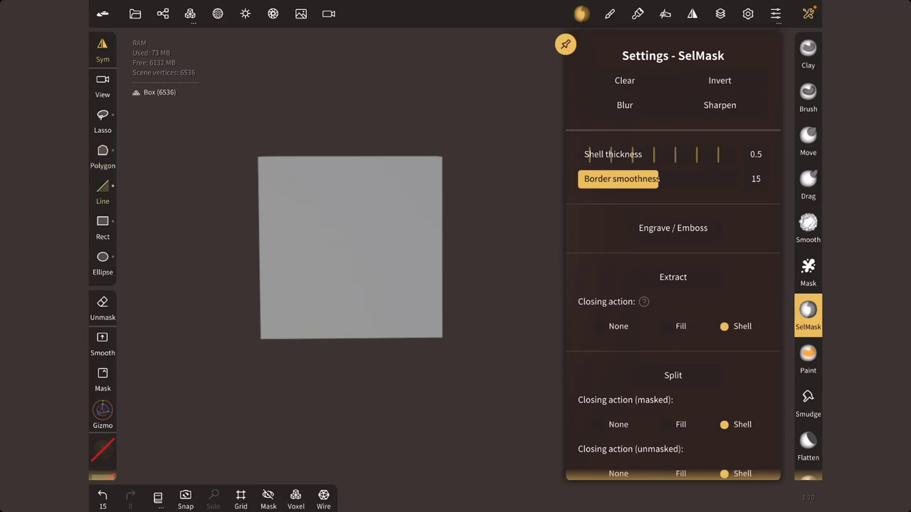
- Set the line mask Rotate step to 0 and preview a freely angled line mask
mouse_move(178, 328)
left_mouse_down()
mouse_move(426, 265)
mouse_move(427, 134)
mouse_move(214, 313)
mouse_move(284, 463)
mouse_move(427, 376)
mouse_move(345, 254)
mouse_move(213, 399)
left_mouse_up()
scroll(672, 284, "down", 2)
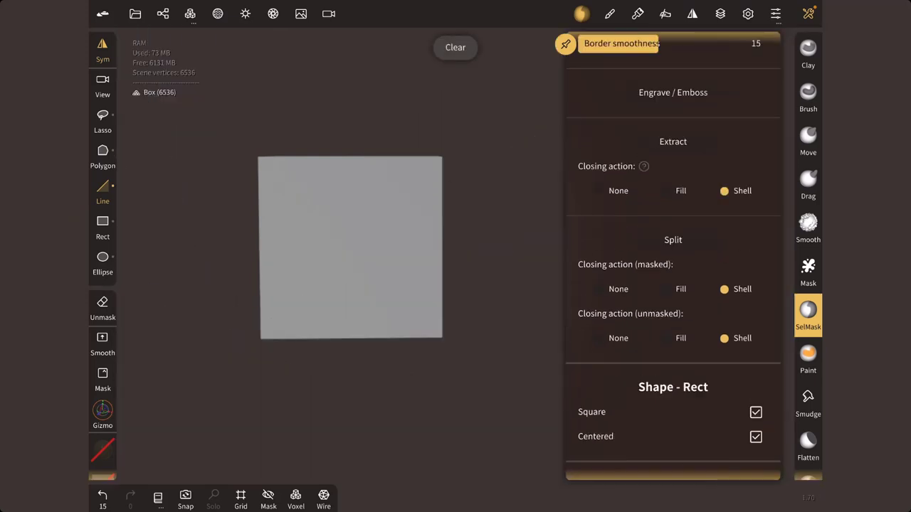
scroll(672, 285, "down", 2)
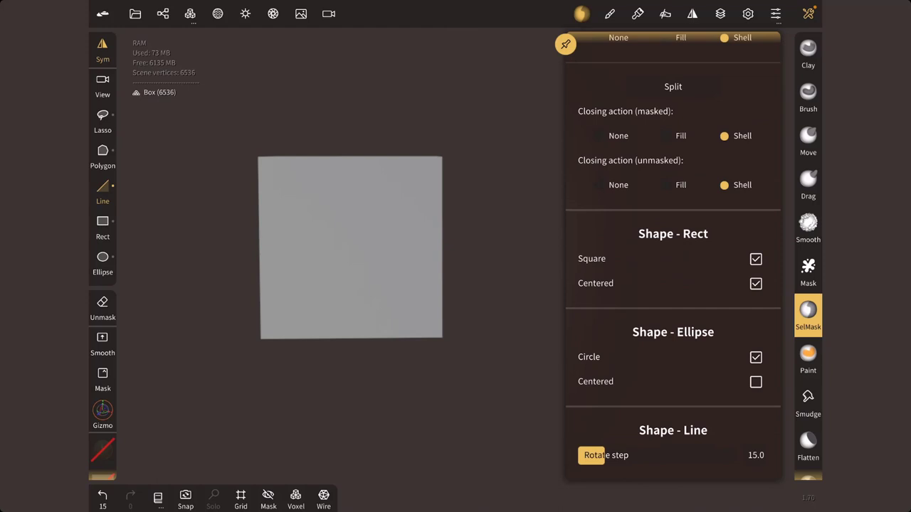
left_click(605, 456)
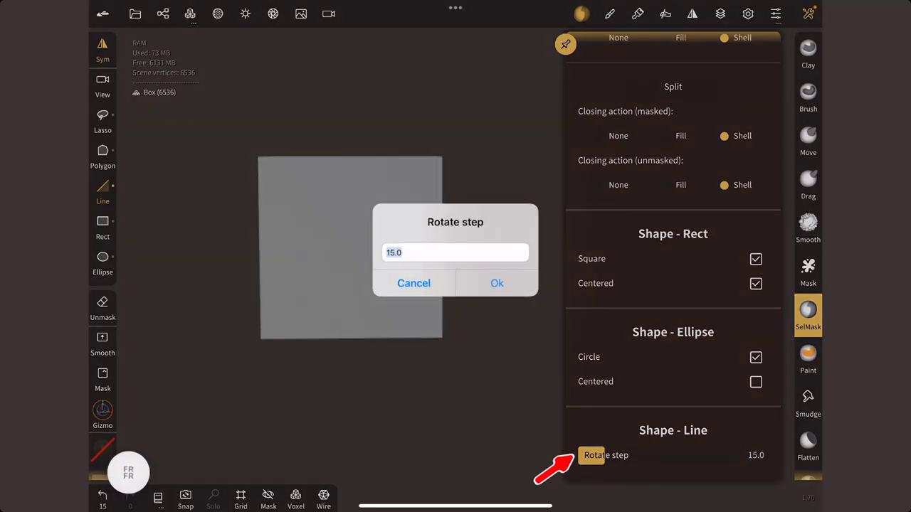
key("BackSpace")
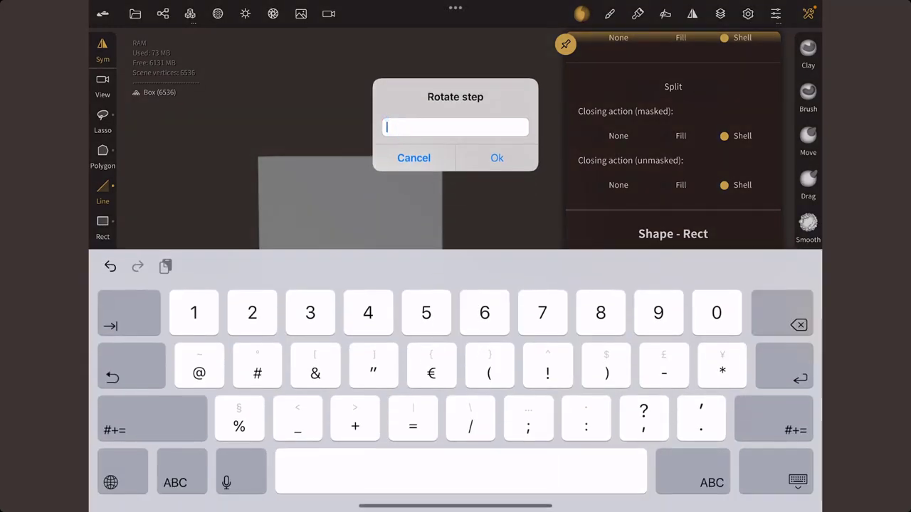
type("0")
left_click(497, 158)
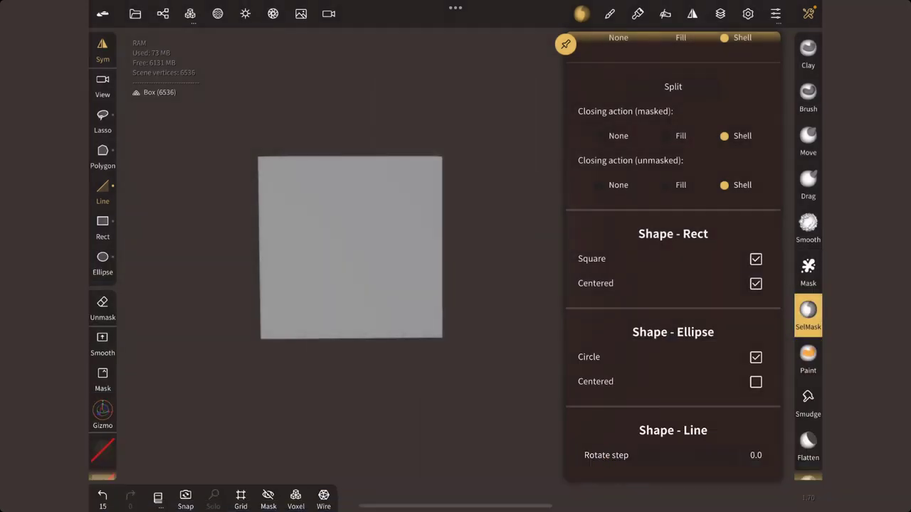
left_click_drag(178, 338, 498, 441)
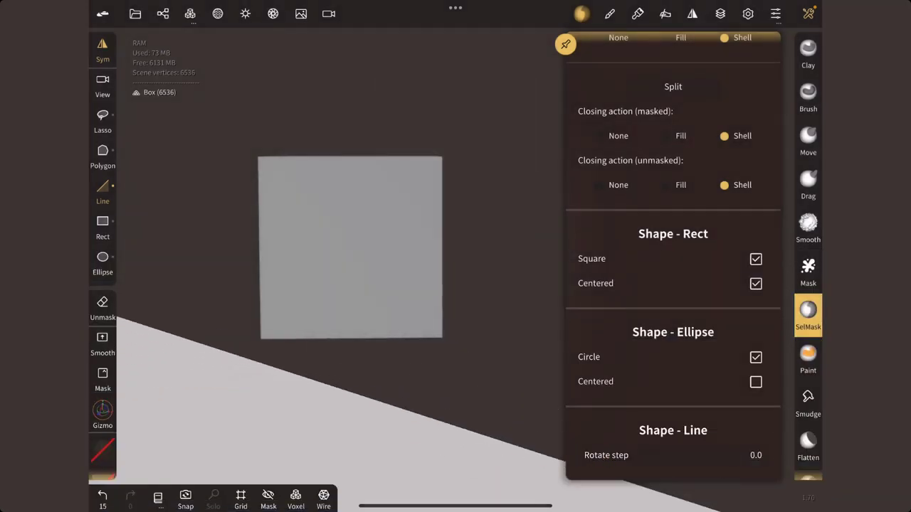
- Set the line Rotate step to 15 and mask the lower box along a slanted line
left_click(755, 455)
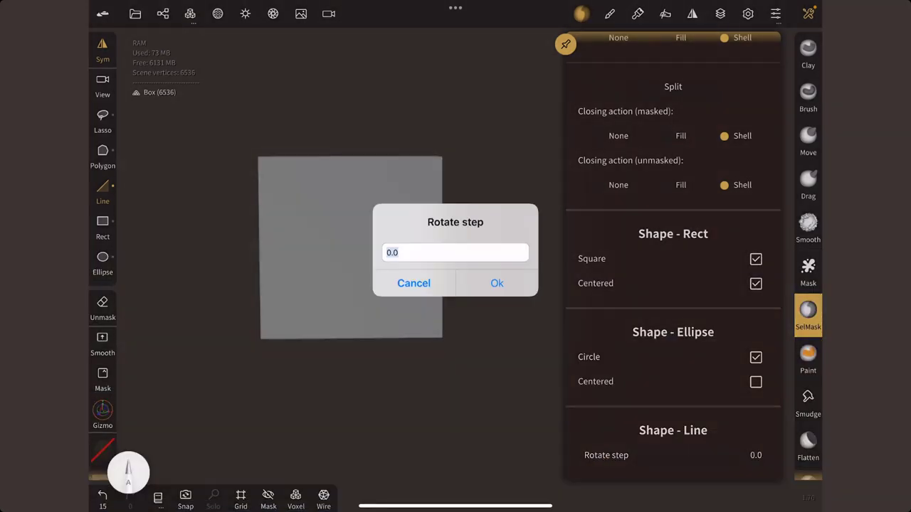
left_click(455, 252)
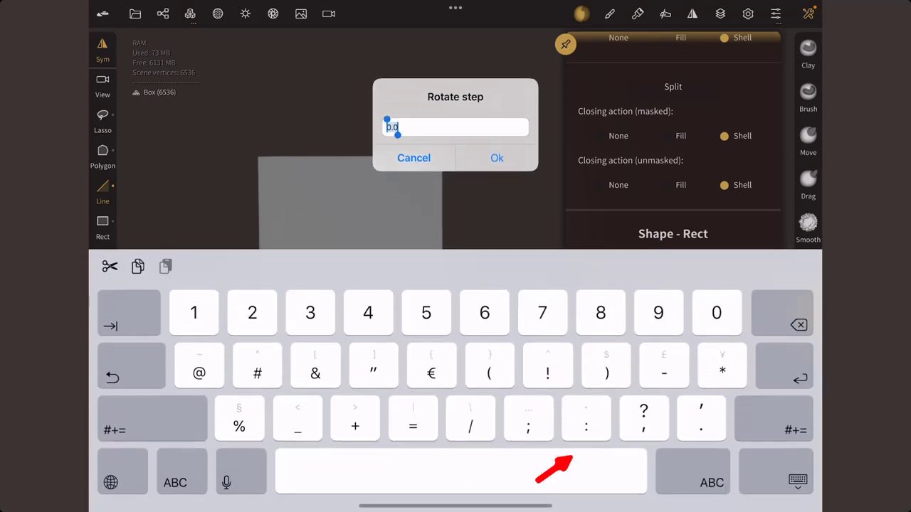
key("BackSpace")
type("15")
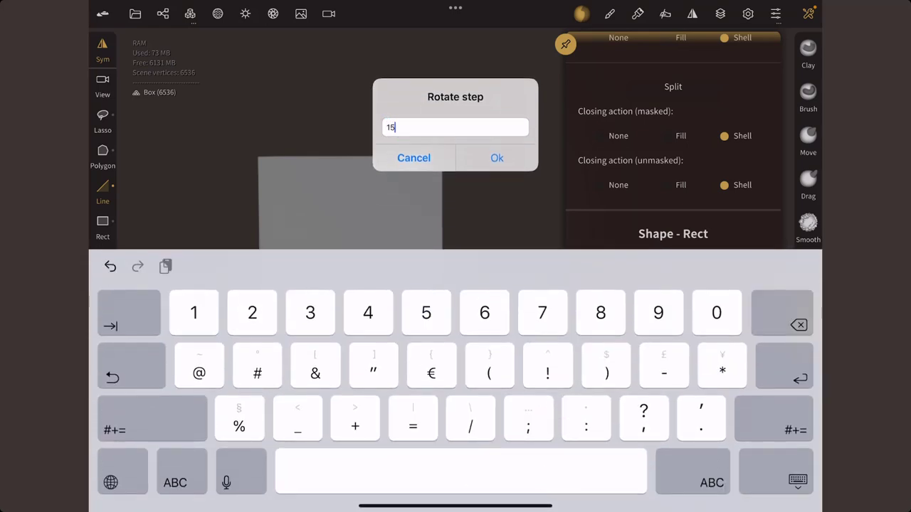
left_click(497, 157)
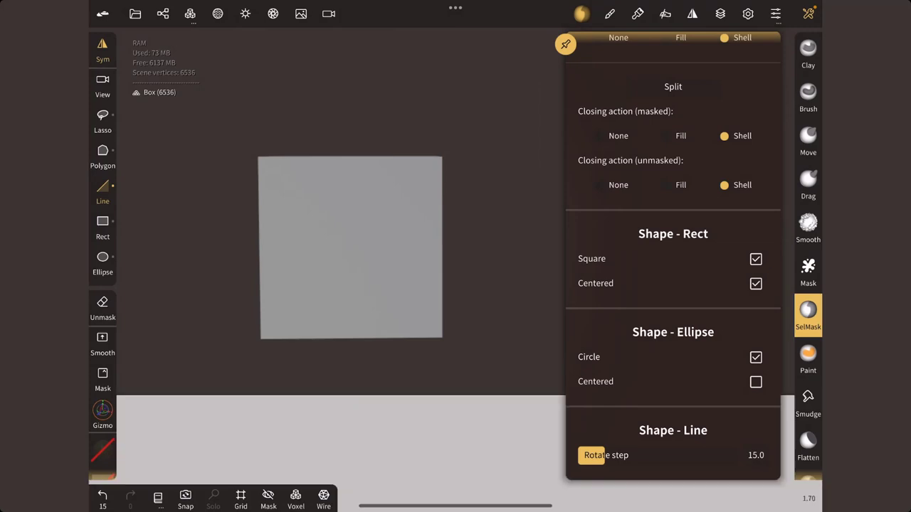
mouse_move(284, 395)
left_mouse_down()
mouse_move(498, 337)
mouse_move(474, 280)
mouse_move(441, 238)
left_mouse_up()
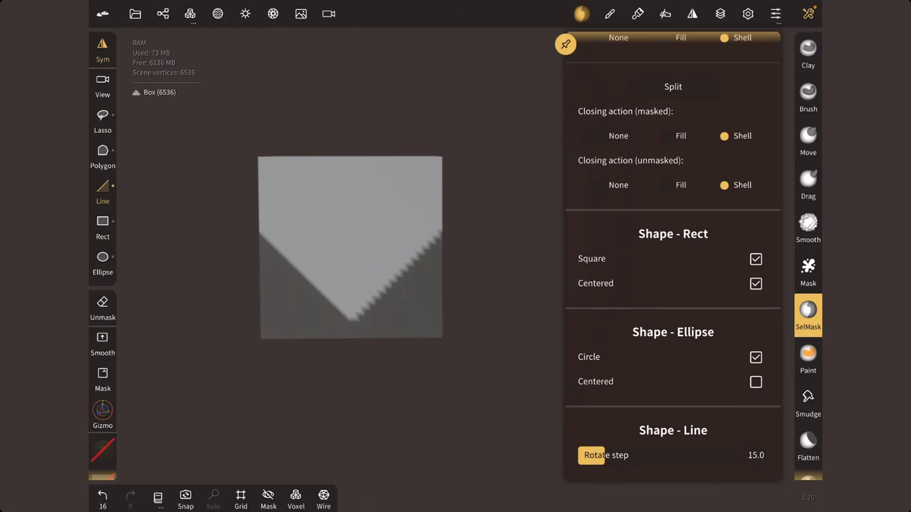
- Look through the mask shape options and clear the slanted mask from the box
left_click(102, 153)
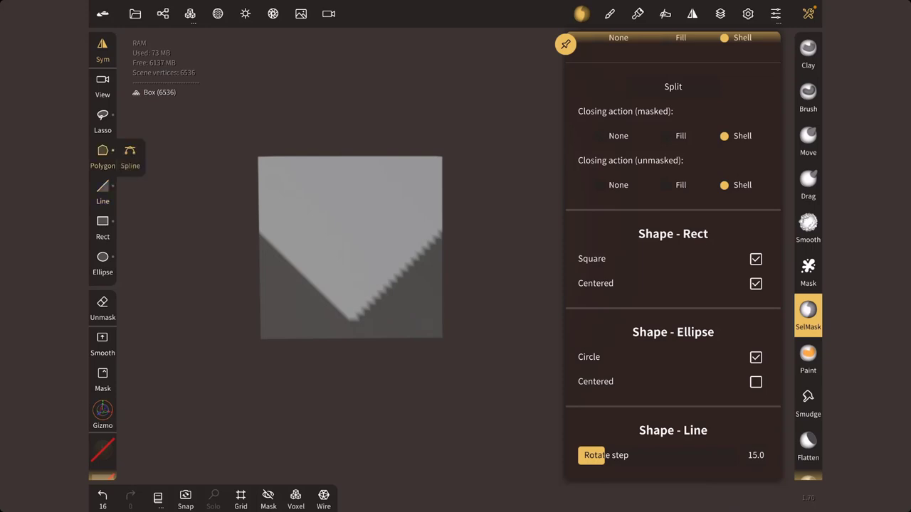
left_click(103, 191)
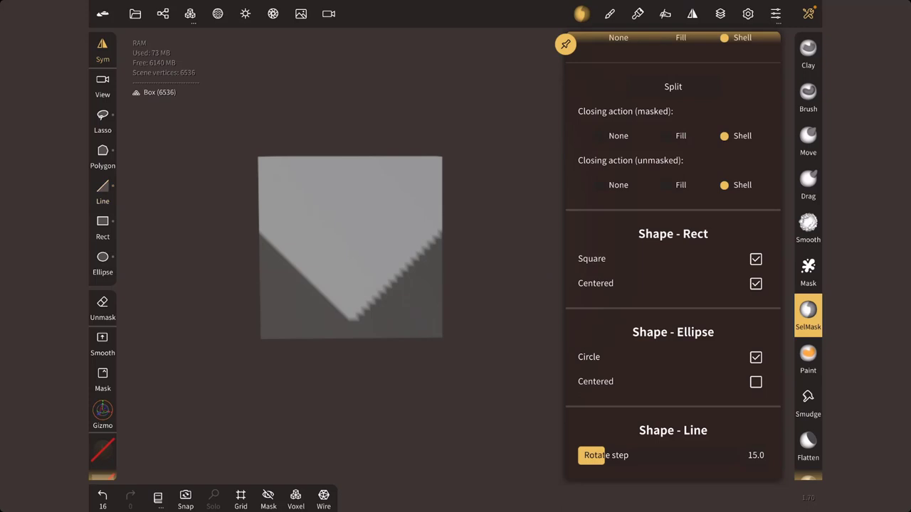
left_click(102, 225)
left_click_drag(672, 178, 672, 427)
left_click(625, 80)
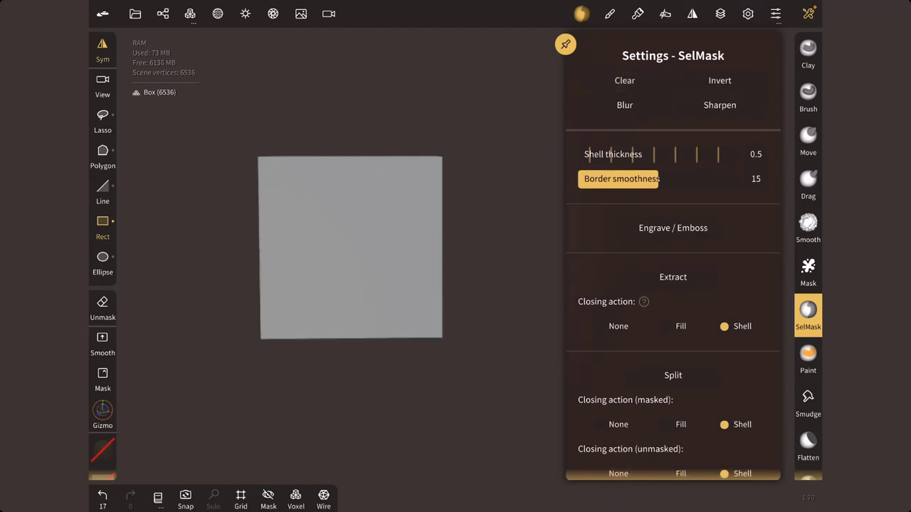
- Mask the bottom of the box with a new line mask, then select Ellipse masking
left_click(103, 189)
left_click(102, 225)
left_click(103, 154)
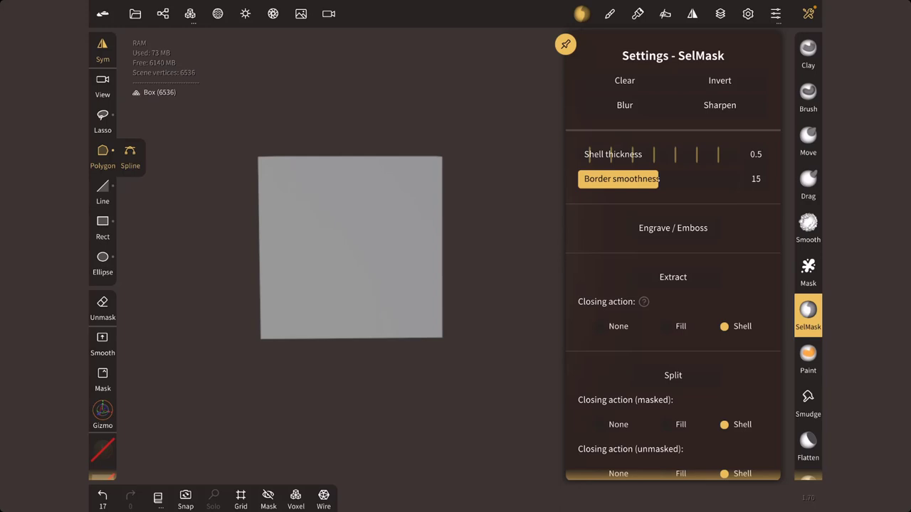
left_click(103, 189)
left_click_drag(214, 338, 498, 262)
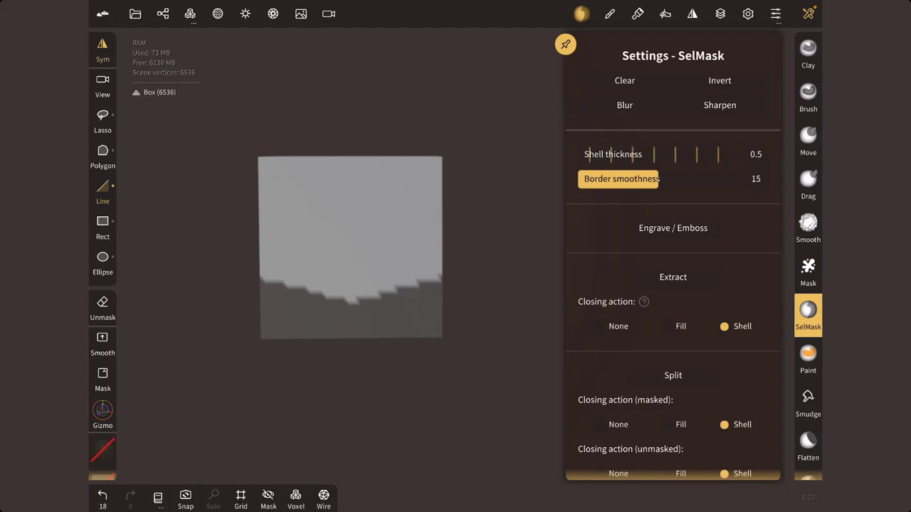
left_click(102, 227)
left_click(102, 262)
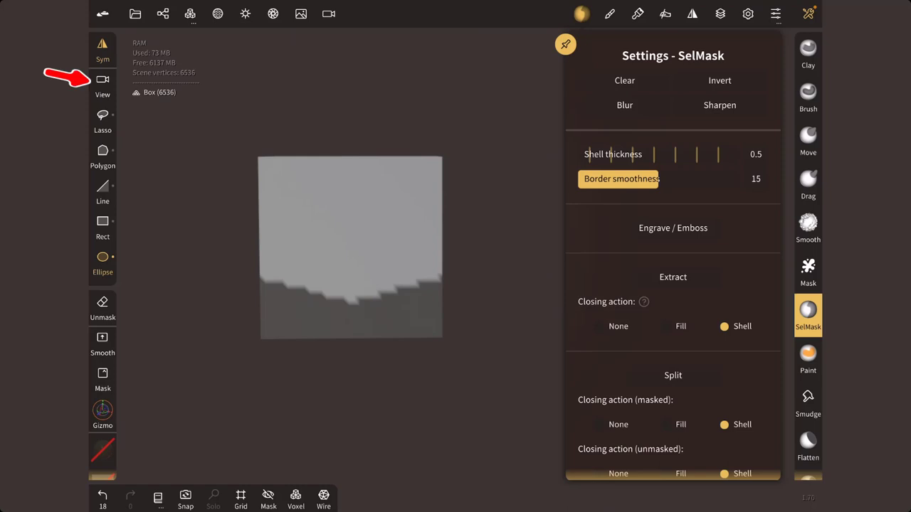
- Orbit the box, clear its mask, then invert the mask to cover the whole box
left_click(103, 262)
left_click_drag(334, 242, 404, 241)
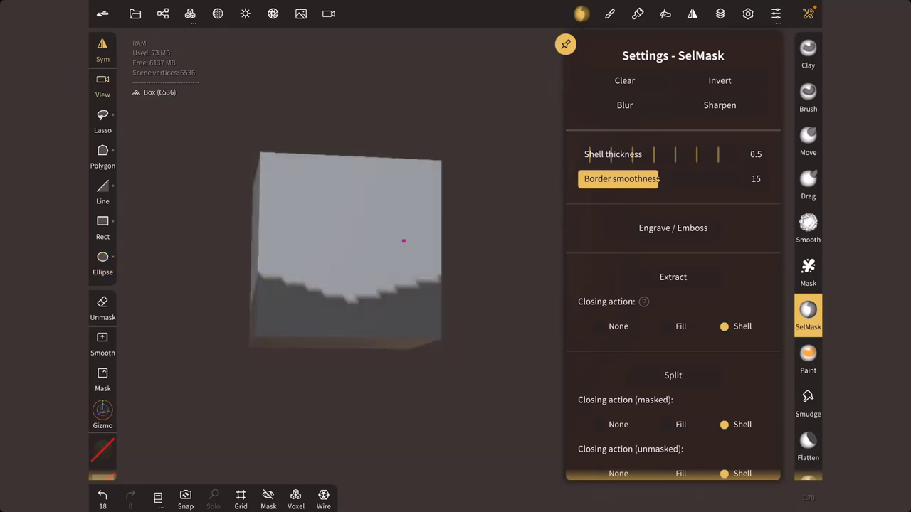
left_click(624, 81)
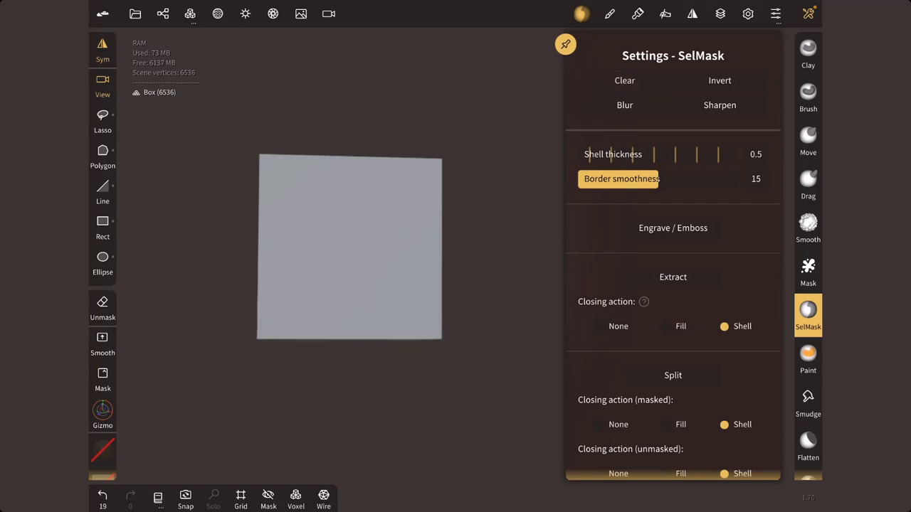
left_click_drag(447, 264, 420, 220)
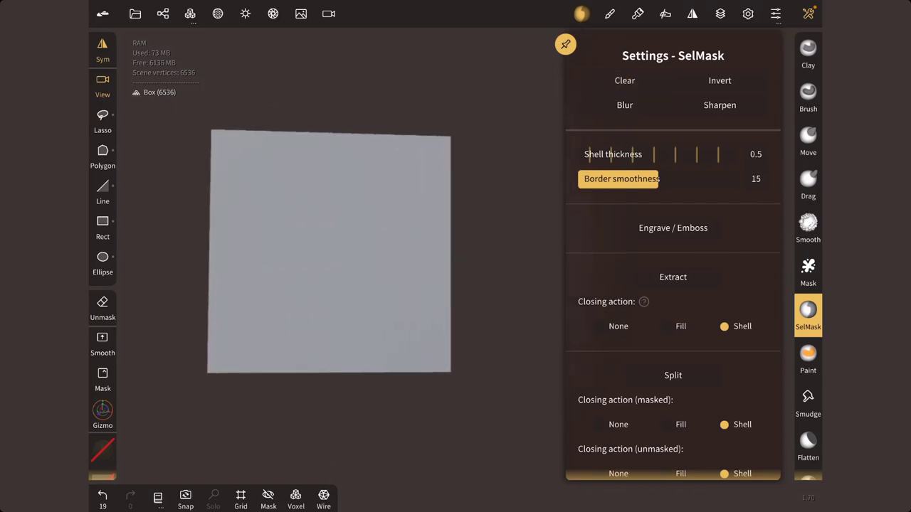
left_click(565, 44)
left_click(720, 80)
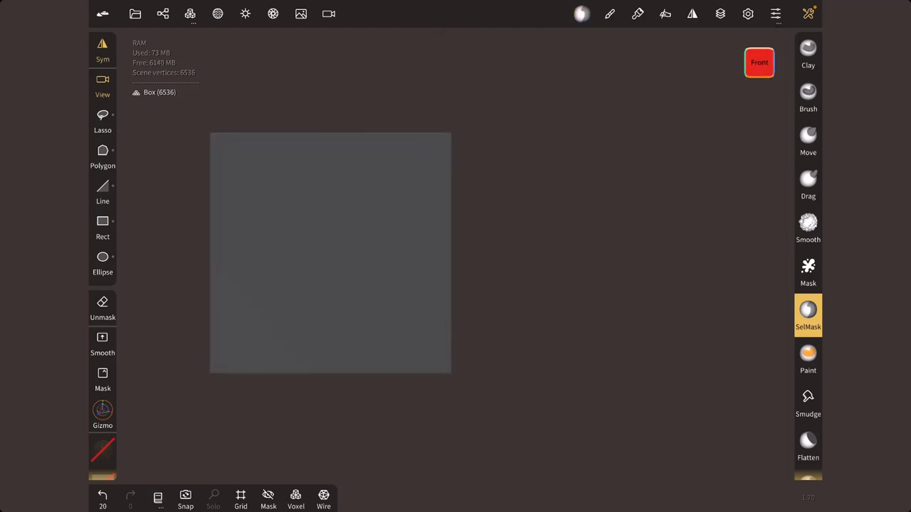
- Clear the box's mask again and turn off Circle for ellipse masks
left_click(808, 313)
left_click(565, 44)
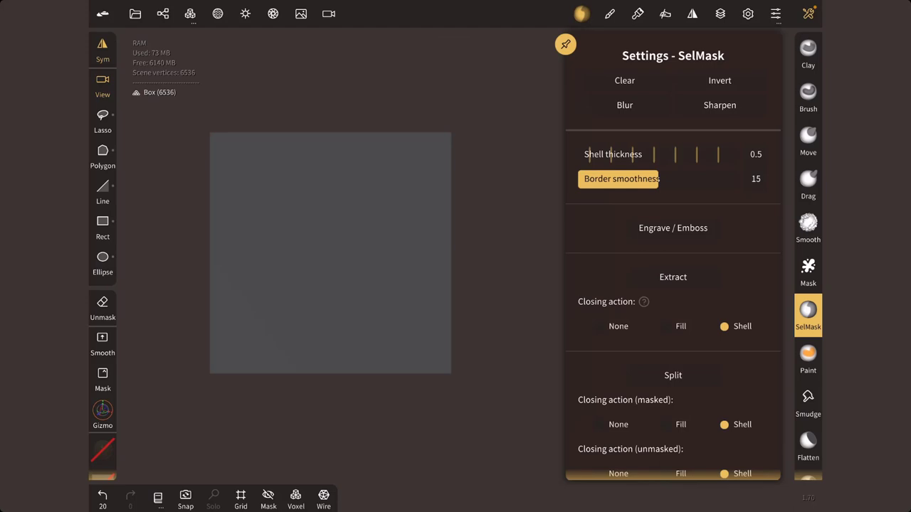
middle_click_drag(330, 253, 353, 241)
left_click(624, 80)
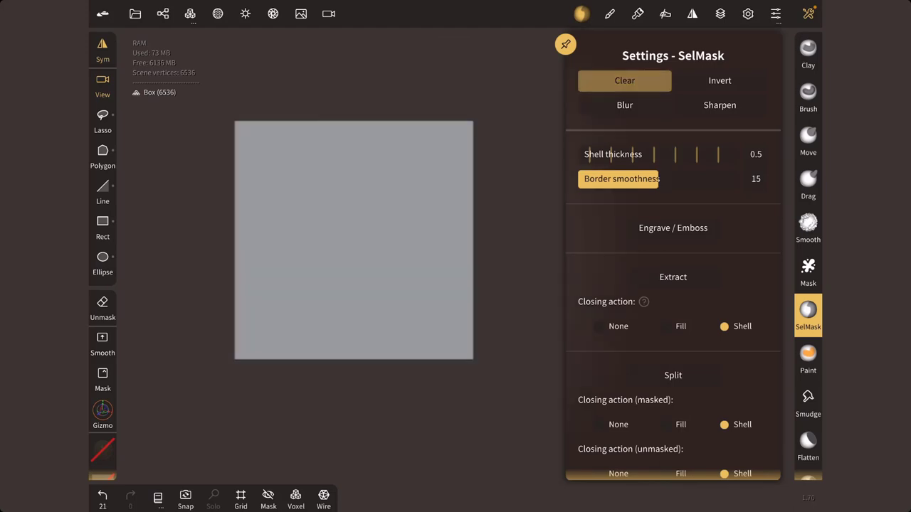
scroll(673, 256, "down", 5)
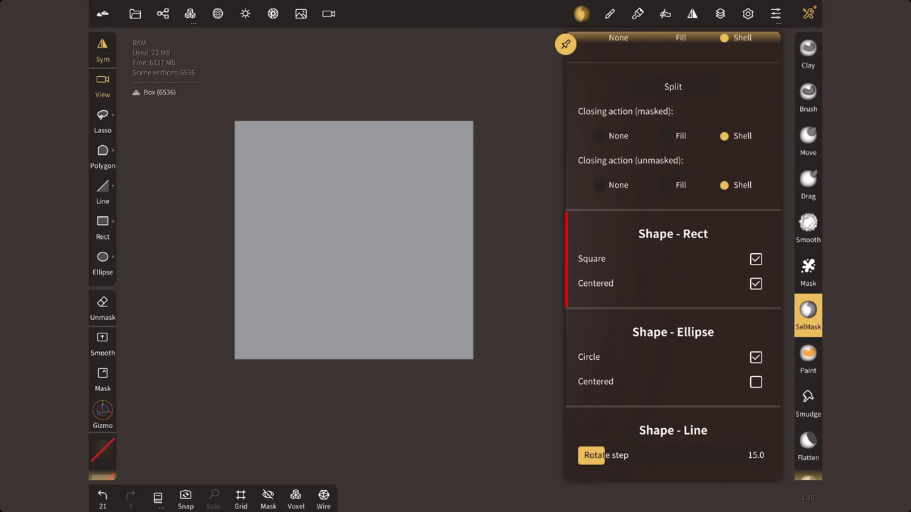
left_click(756, 357)
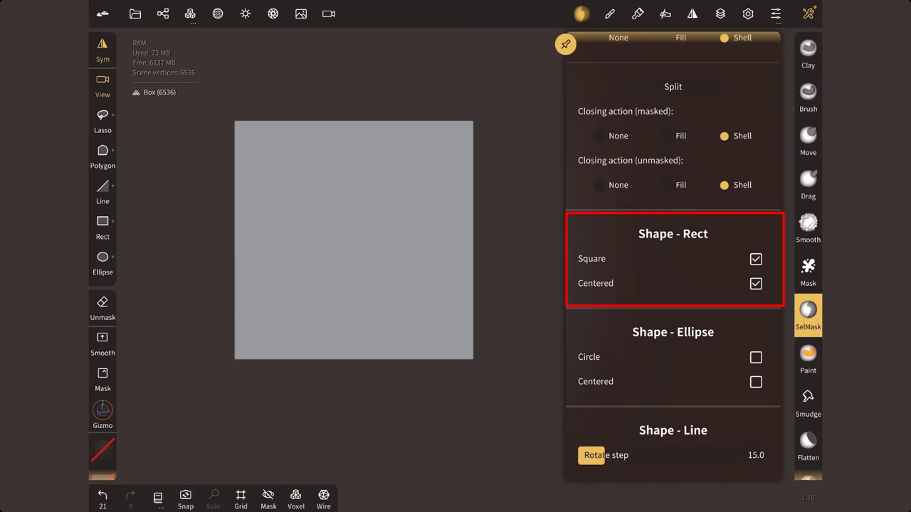
- Mask two mirrored squares on the box, orbit to inspect them, then undo them
left_click(102, 226)
left_click_drag(301, 203, 325, 252)
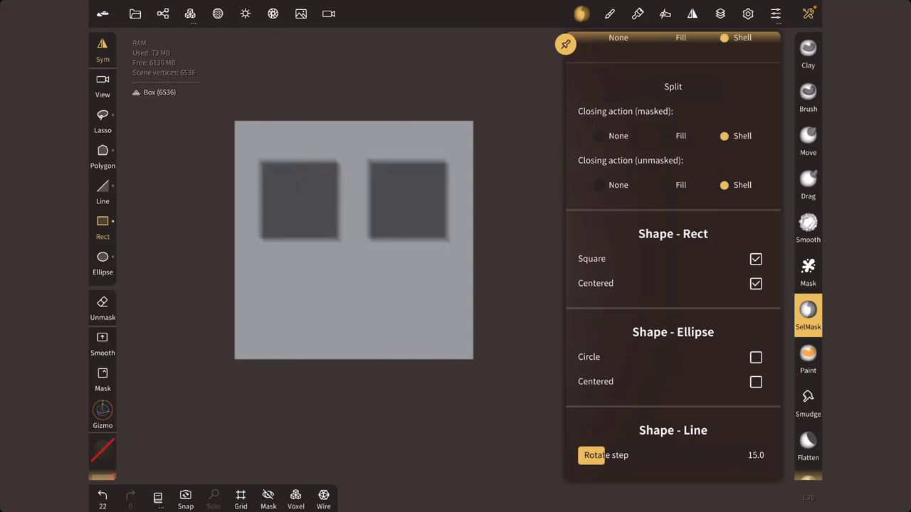
left_click(103, 85)
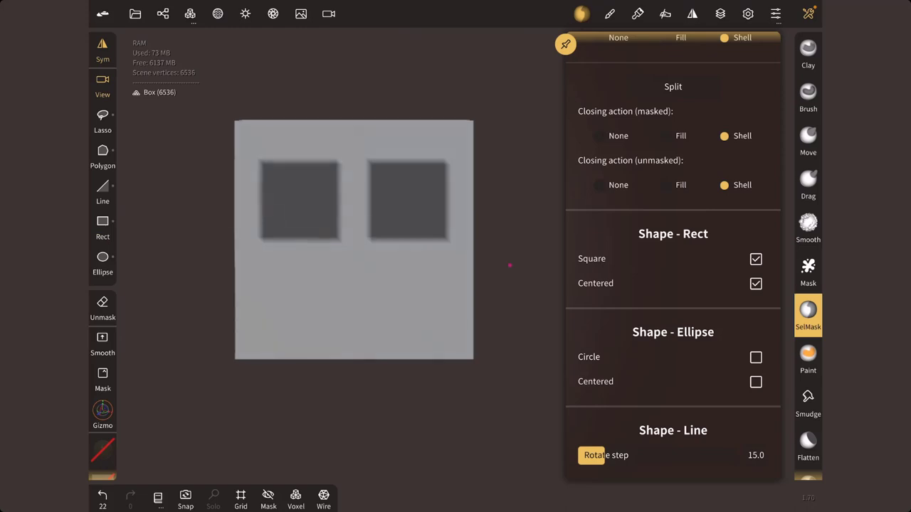
mouse_move(509, 265)
left_mouse_down()
mouse_move(342, 306)
mouse_move(513, 274)
left_mouse_up()
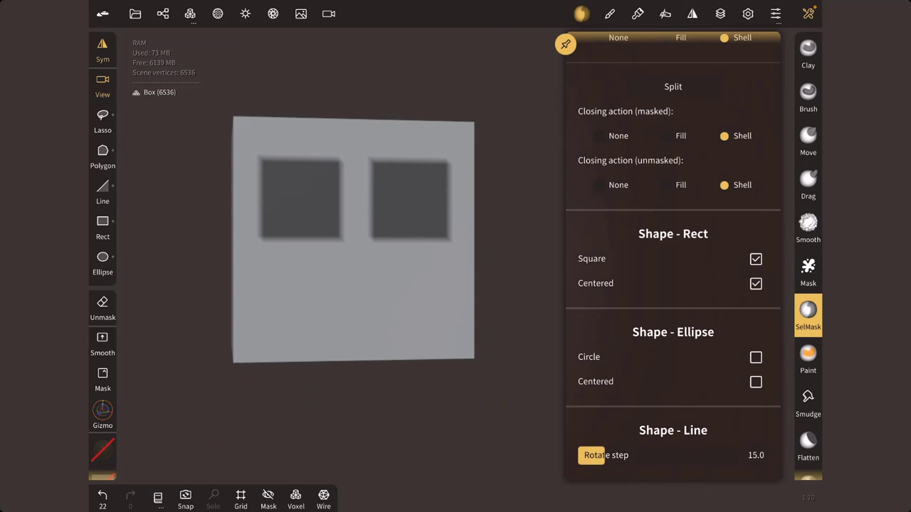
key("ctrl+z")
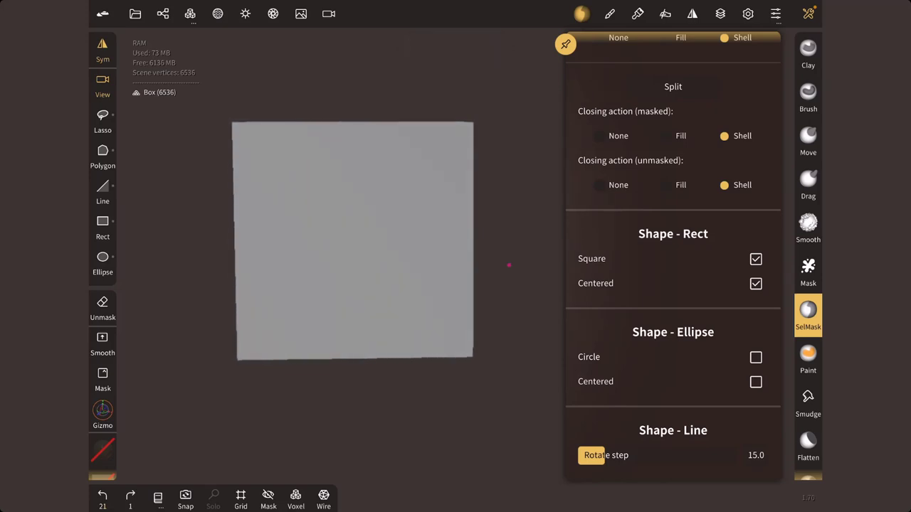
- Turn on Front-facing vertex only in the SelMask stroke settings
scroll(674, 256, "up", 5)
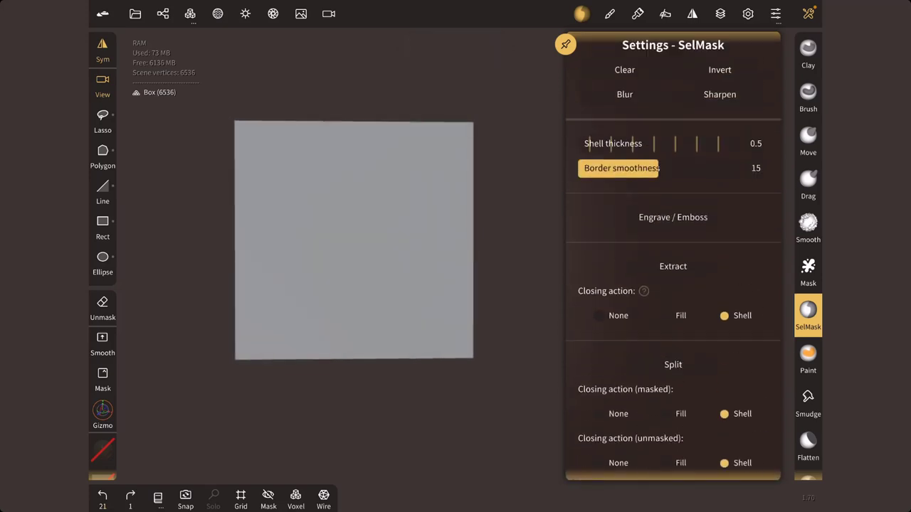
left_click(609, 13)
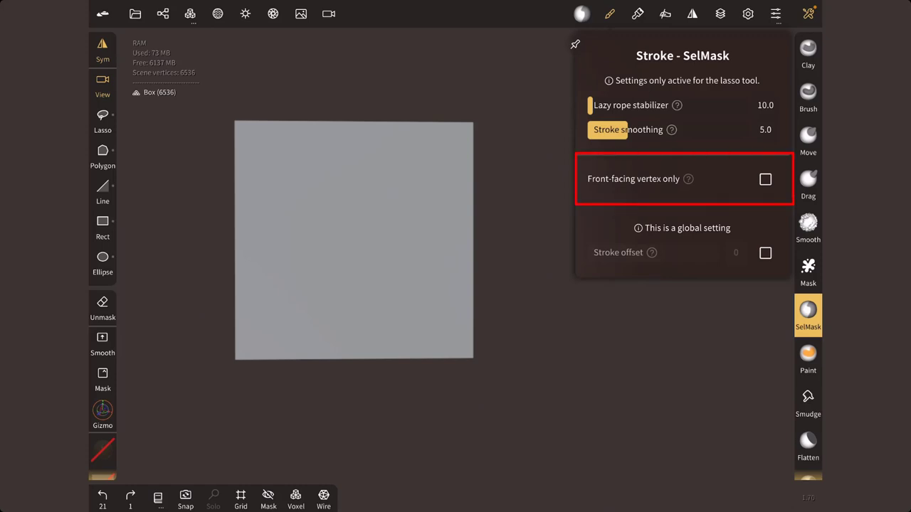
left_click(688, 179)
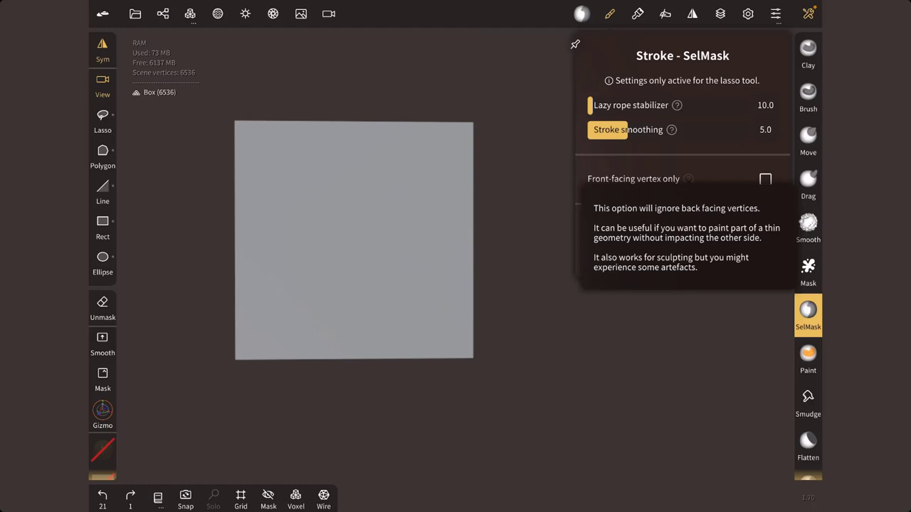
left_click(765, 178)
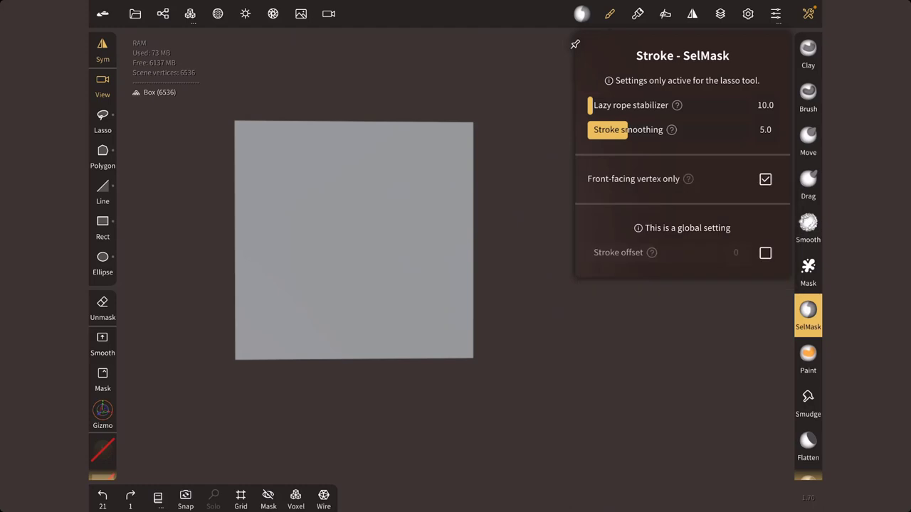
left_click(581, 13)
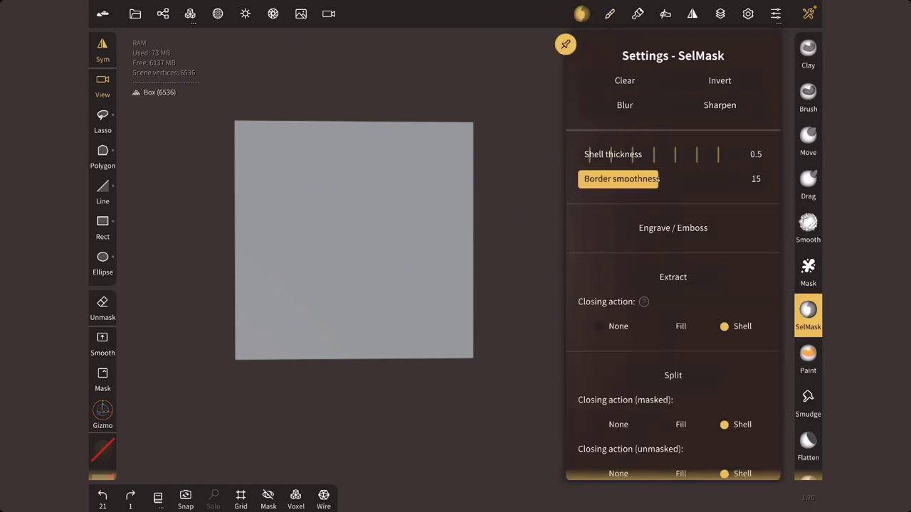
- Mask a rectangle in the middle of the box's front, then invert it so only it stays free
scroll(673, 256, "down", 3)
scroll(674, 256, "down", 5)
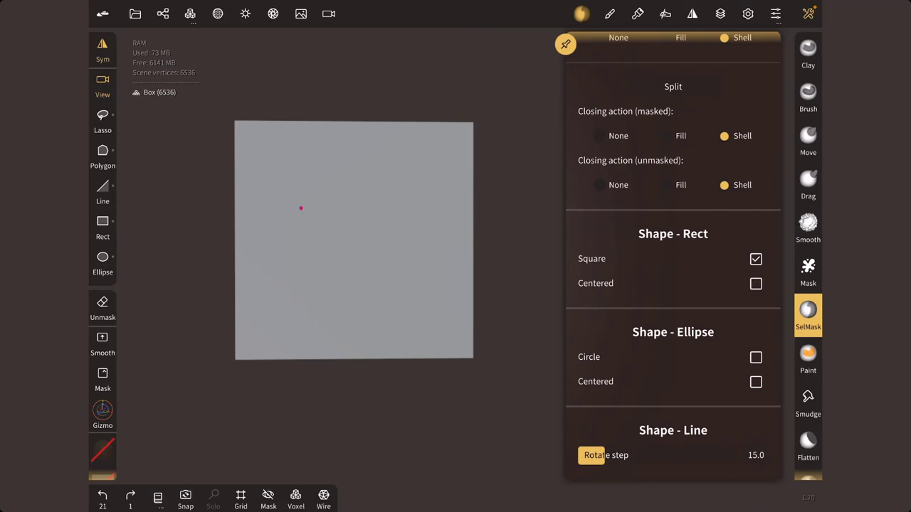
scroll(301, 208, "up", 3)
scroll(301, 208, "down", 3)
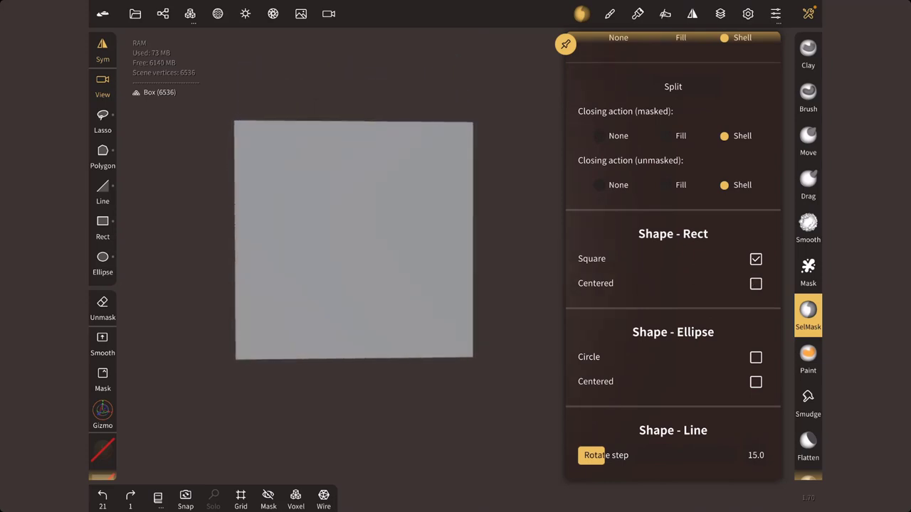
left_click(103, 222)
left_click_drag(284, 205, 397, 303)
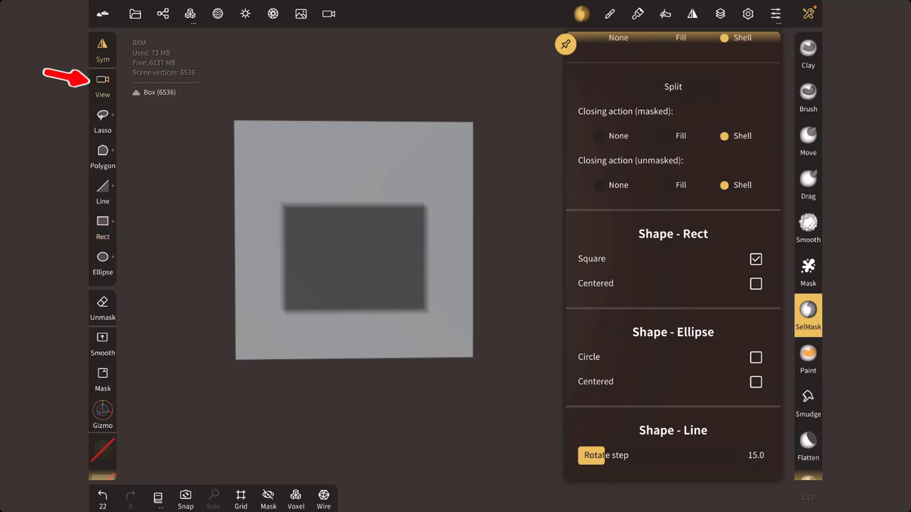
mouse_move(270, 214)
left_mouse_down()
mouse_move(301, 206)
mouse_move(354, 240)
left_mouse_up()
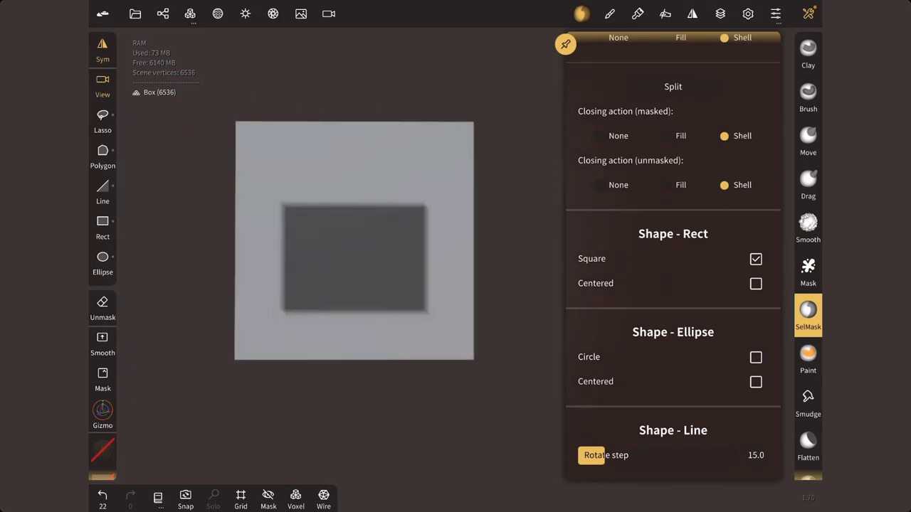
scroll(672, 256, "up", 5)
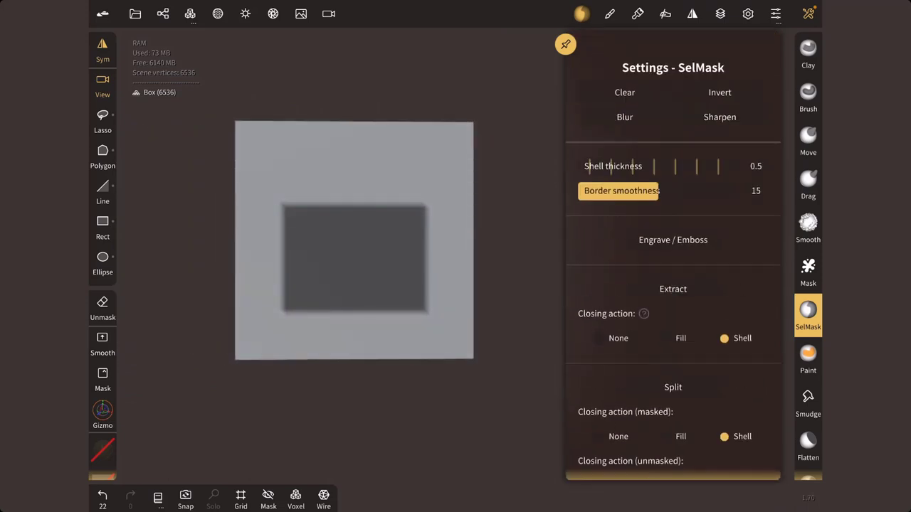
left_click(720, 80)
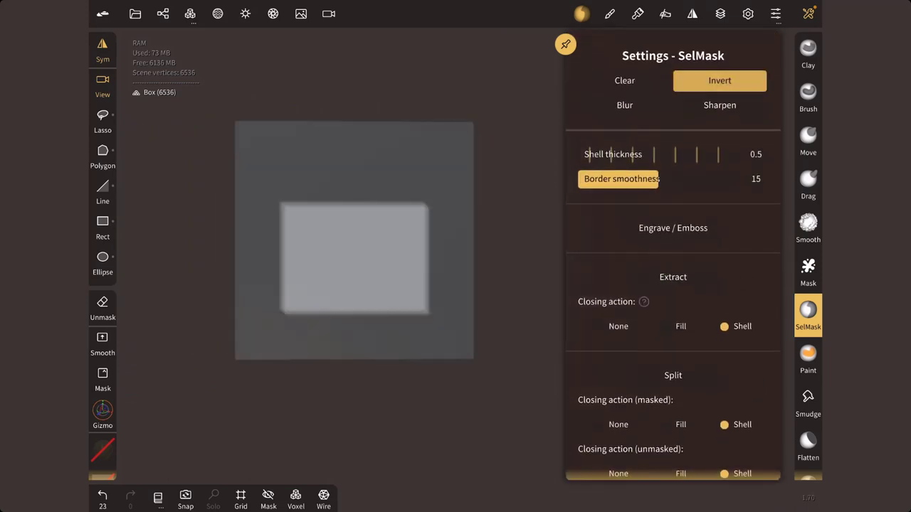
- Add clay across the unmasked inner rectangle with the Clay brush, orbiting to check it
left_click(808, 50)
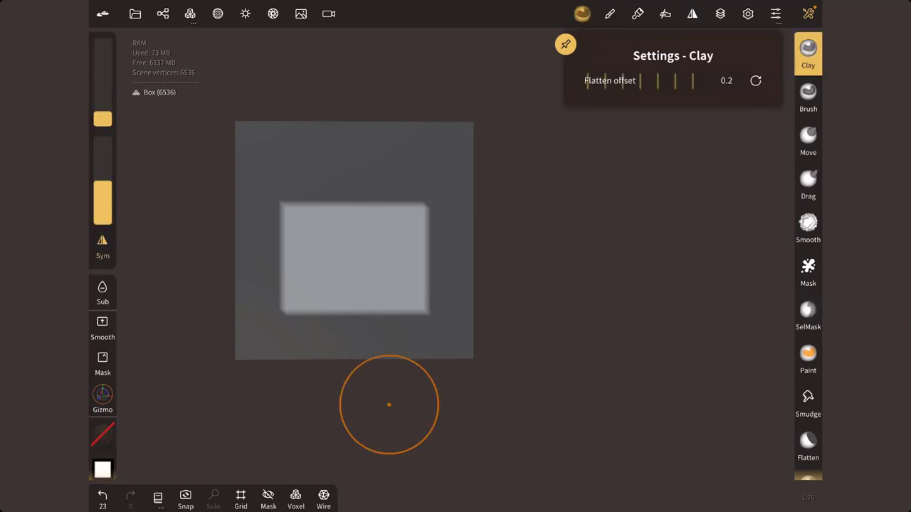
left_click_drag(294, 226, 293, 204)
mouse_move(282, 258)
left_mouse_down()
mouse_move(331, 200)
mouse_move(315, 234)
left_mouse_up()
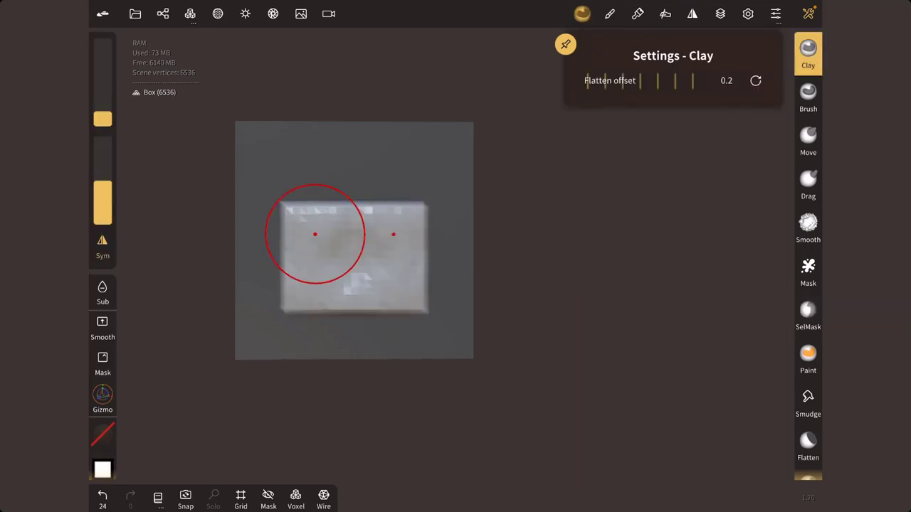
mouse_move(498, 257)
left_mouse_down()
mouse_move(667, 280)
mouse_move(558, 344)
mouse_move(549, 366)
mouse_move(494, 266)
mouse_move(545, 334)
left_mouse_up()
mouse_move(532, 259)
left_mouse_down()
mouse_move(592, 214)
mouse_move(532, 258)
mouse_move(303, 268)
mouse_move(480, 210)
mouse_move(609, 268)
left_mouse_up()
middle_click_drag(609, 268, 358, 278)
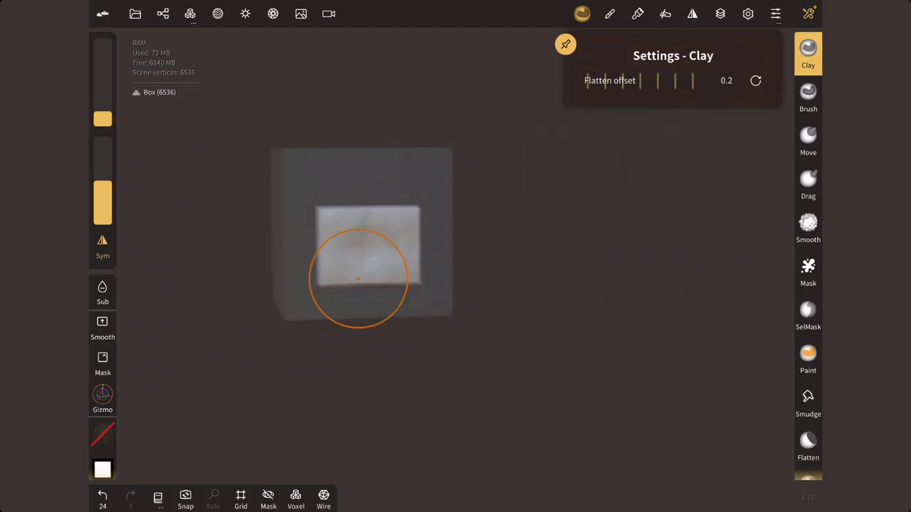
left_click(610, 13)
- Switch back to SelMask and snap the view to the box's front
left_click(808, 313)
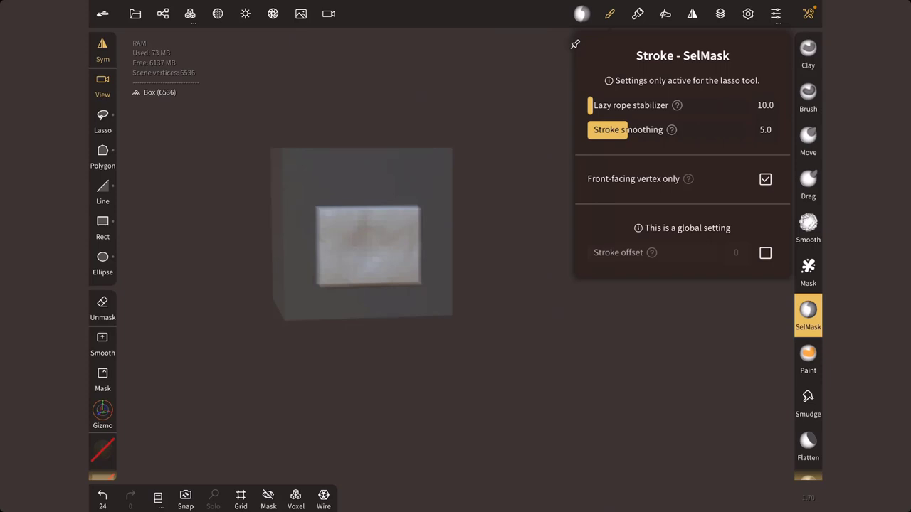
left_click(373, 278)
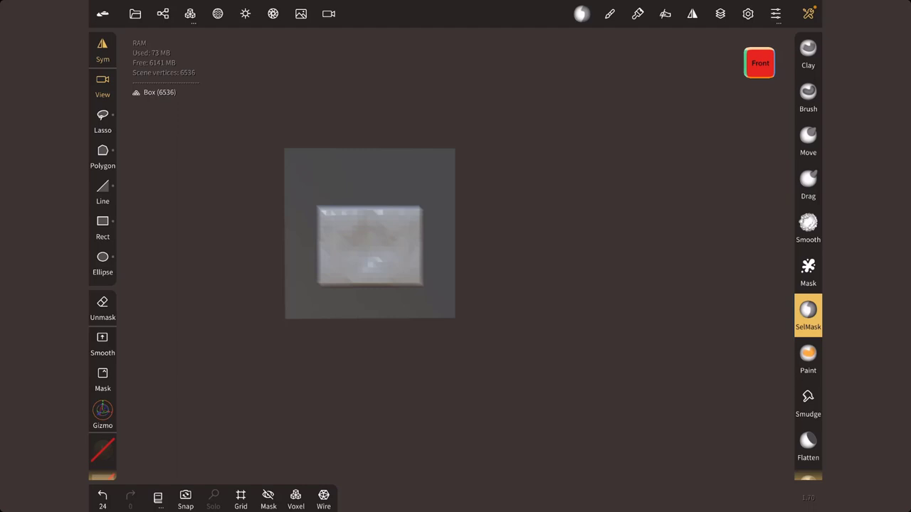
left_click(135, 13)
- Open the project browser and scroll through the saved sculpt thumbnails
left_click(165, 138)
left_click(206, 67)
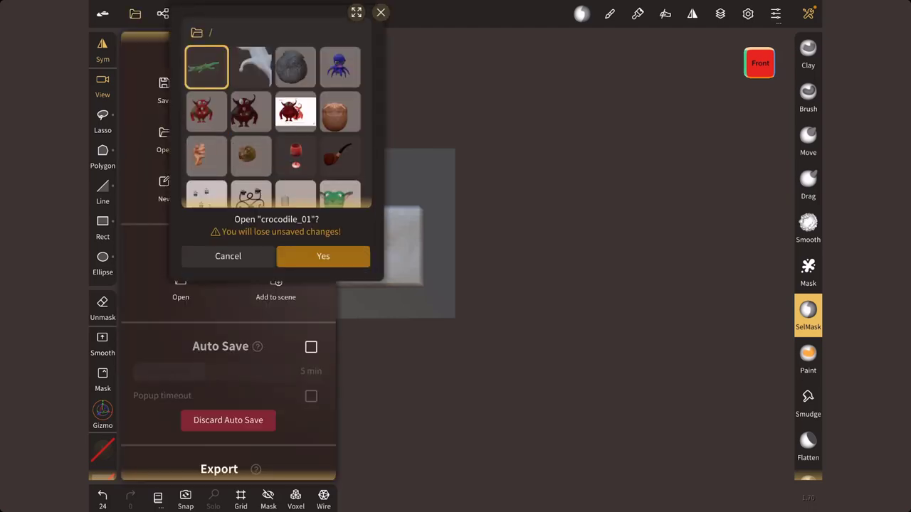
scroll(276, 113, "down", 2)
scroll(276, 113, "down", 2)
scroll(276, 112, "down", 2)
scroll(277, 113, "down", 2)
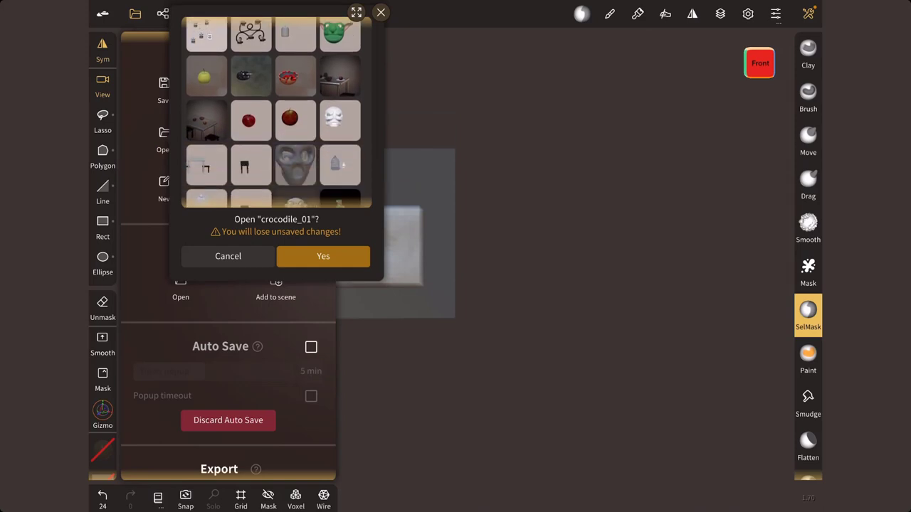
scroll(276, 112, "down", 1)
scroll(276, 113, "down", 1)
scroll(276, 113, "down", 1)
scroll(276, 113, "down", 1)
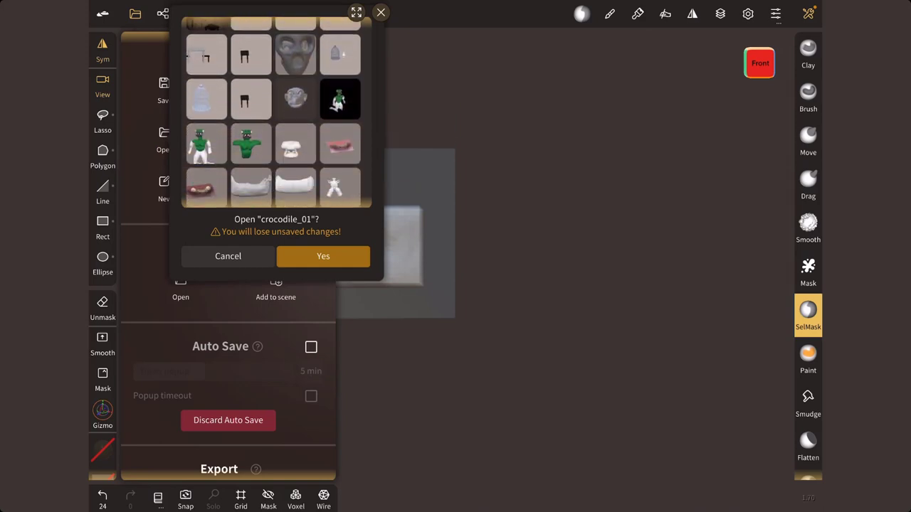
scroll(276, 113, "down", 1)
scroll(276, 112, "down", 1)
scroll(276, 113, "down", 1)
scroll(277, 112, "down", 1)
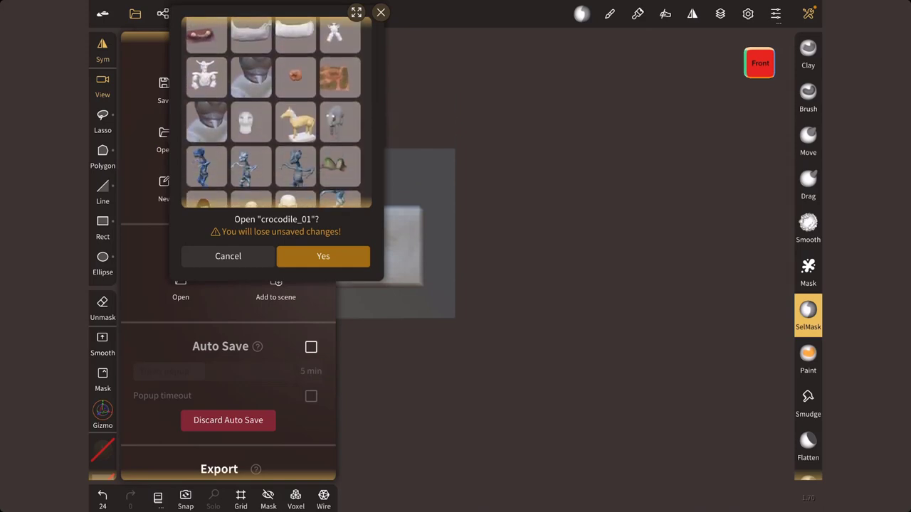
scroll(276, 113, "down", 1)
scroll(276, 113, "down", 1)
scroll(276, 113, "up", 2)
scroll(276, 113, "up", 3)
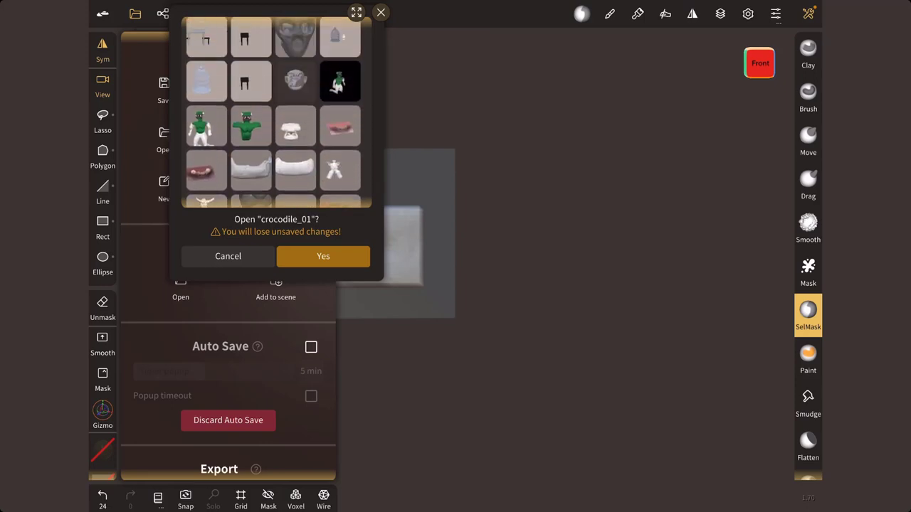
scroll(276, 112, "up", 1)
scroll(276, 112, "up", 1)
scroll(276, 112, "up", 1)
scroll(276, 112, "up", 1)
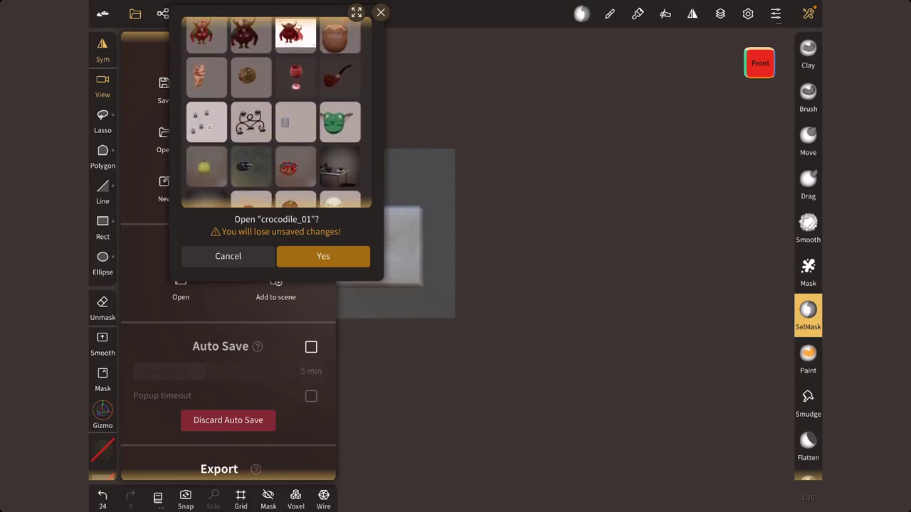
scroll(276, 112, "up", 2)
scroll(276, 112, "up", 1)
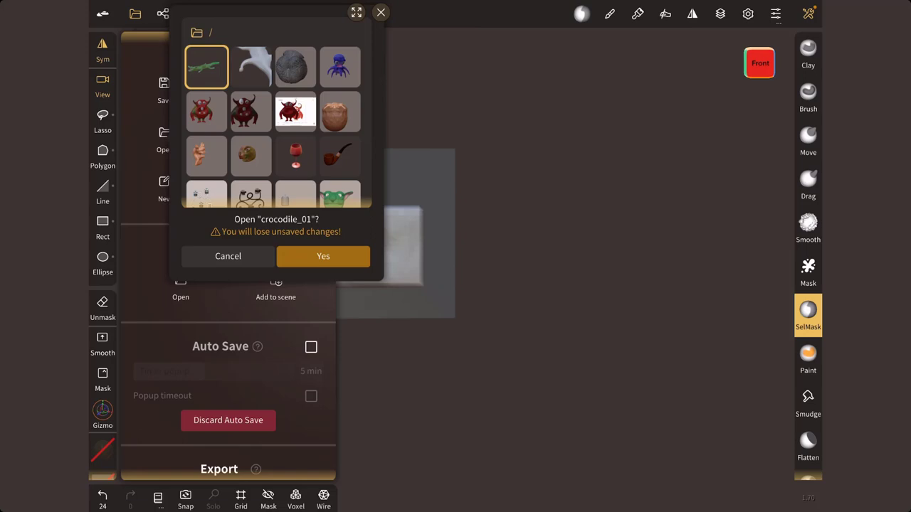
- Cancel the file browser, review the SelMask Stroke, Painting and Pressure panels, and invert the mask
left_click(605, 320)
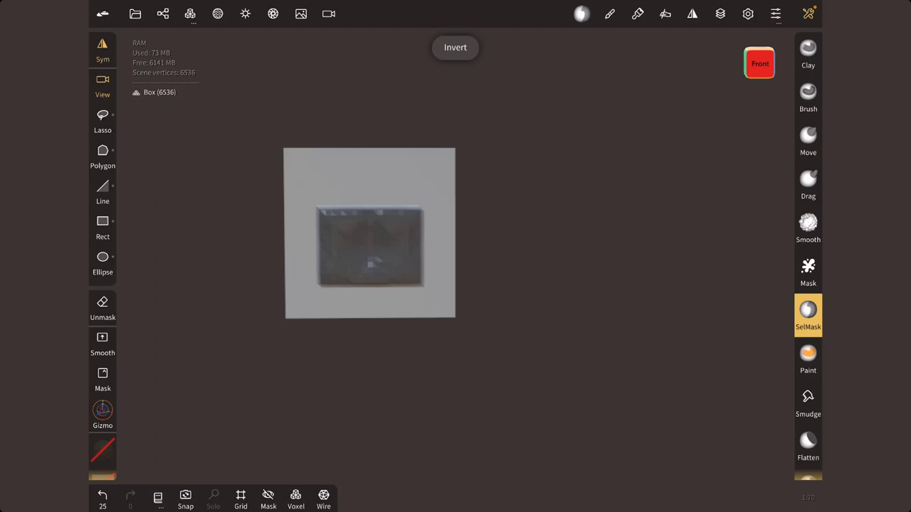
left_click(610, 14)
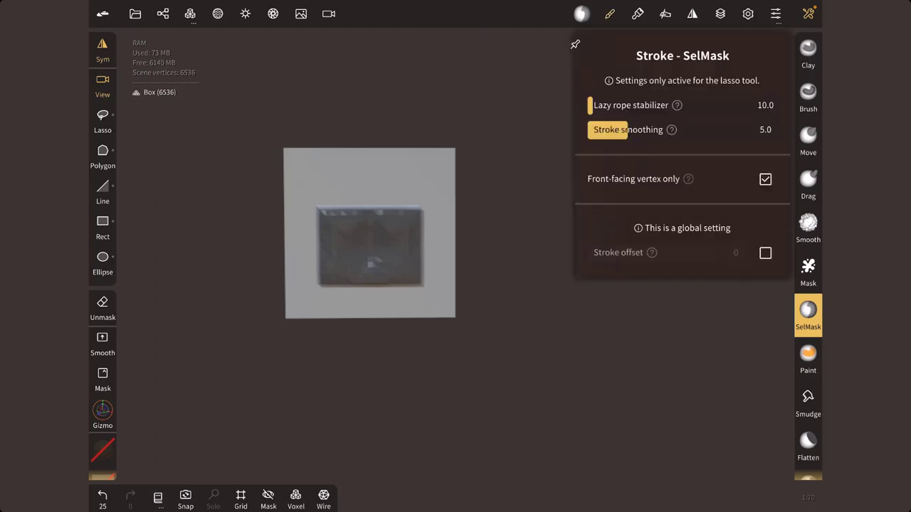
left_click(637, 14)
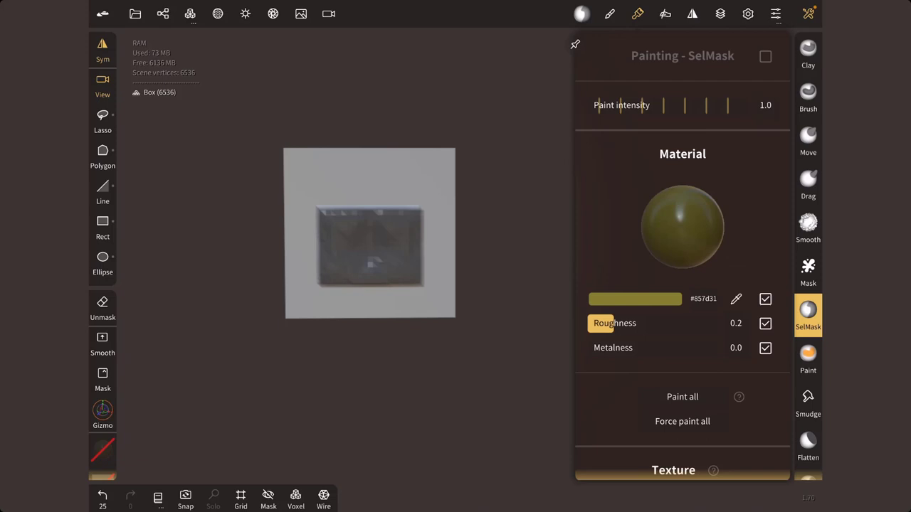
left_click(665, 13)
left_click(569, 356)
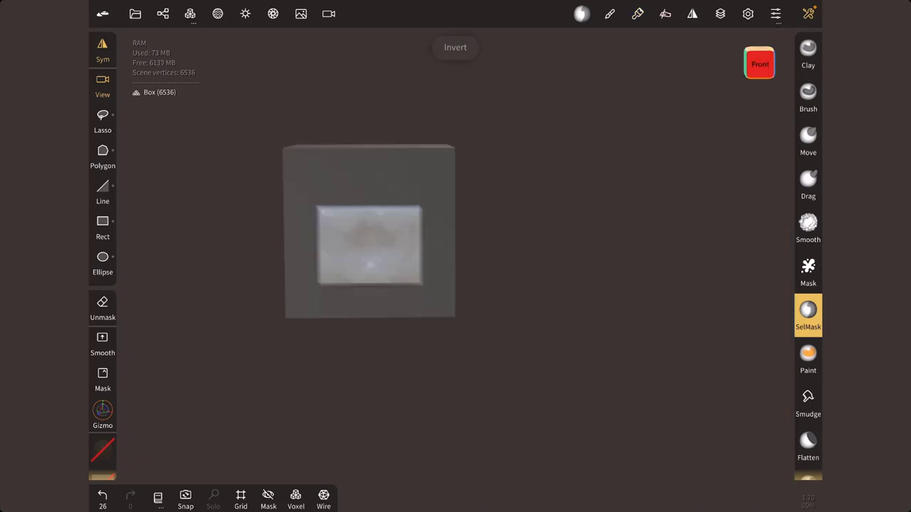
middle_click_drag(478, 277, 525, 284)
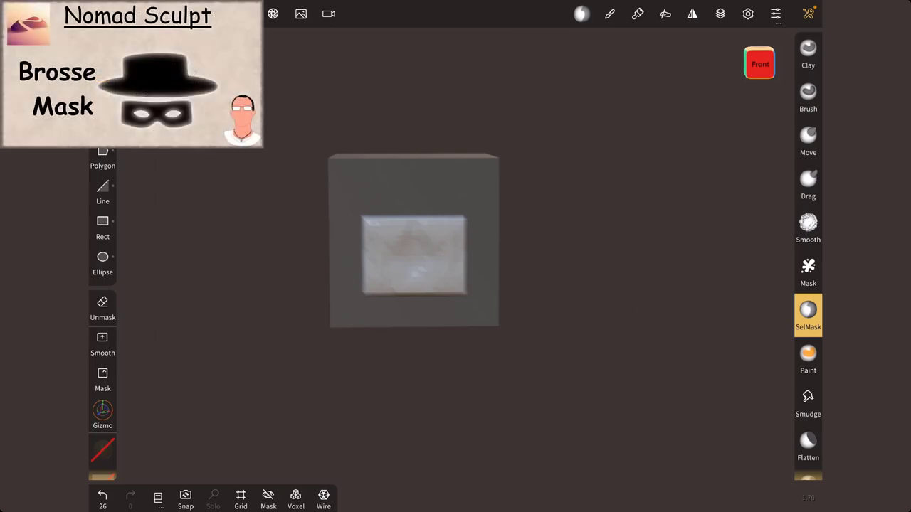
- Reselect SelMask, invert the mask so the inset is protected, and enable Unmask mode
left_click(808, 270)
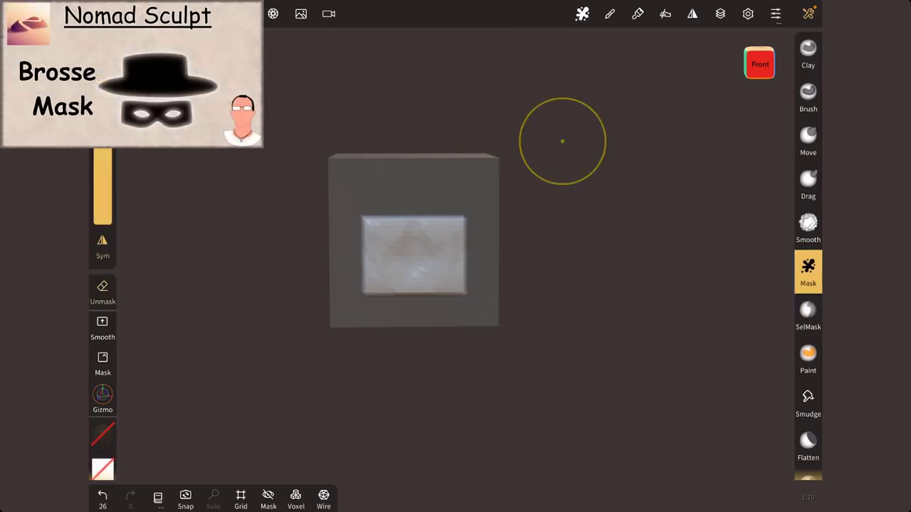
left_click(808, 313)
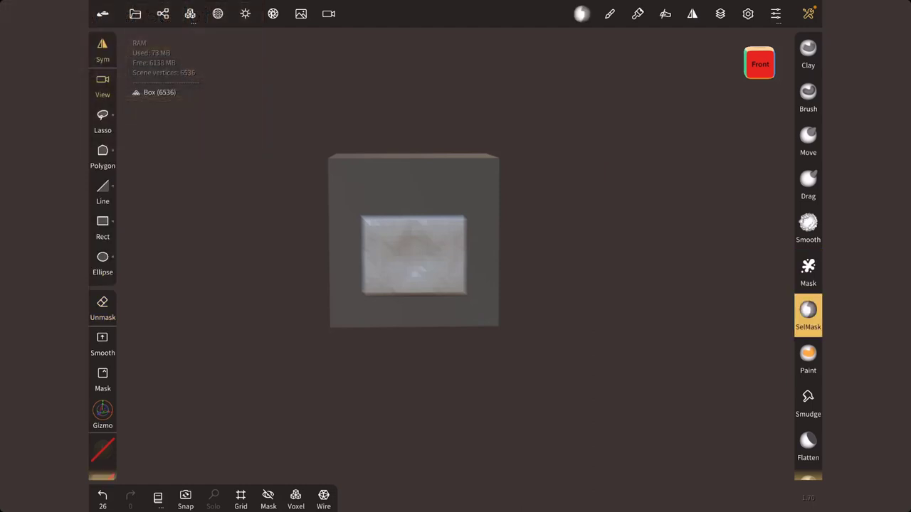
left_click(582, 13)
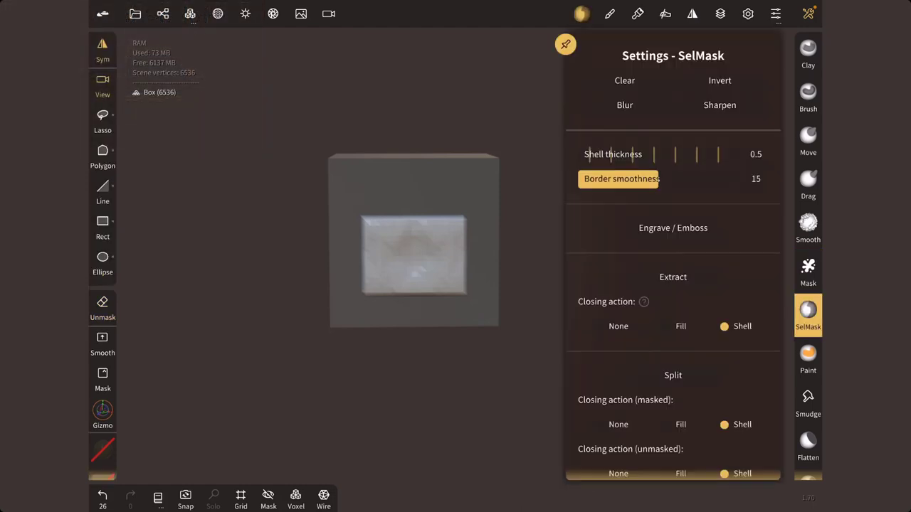
left_click(720, 80)
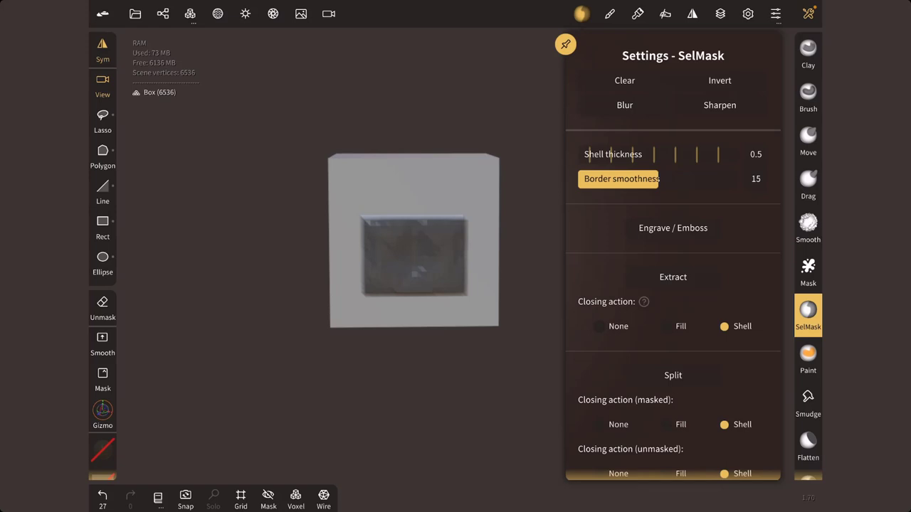
left_click(103, 307)
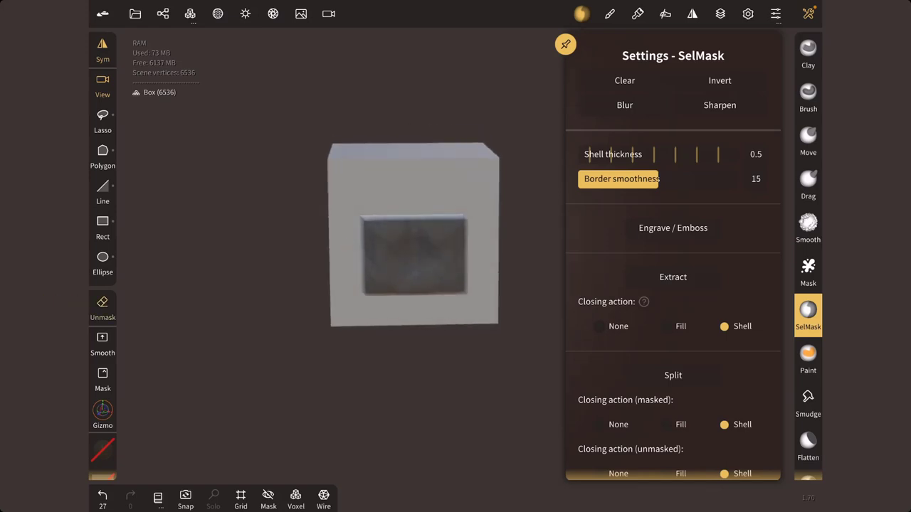
- With Rect selection, unmask notches on the inset's left and right edges, undoing a bottom notch
left_click(103, 227)
left_click_drag(340, 229, 380, 272)
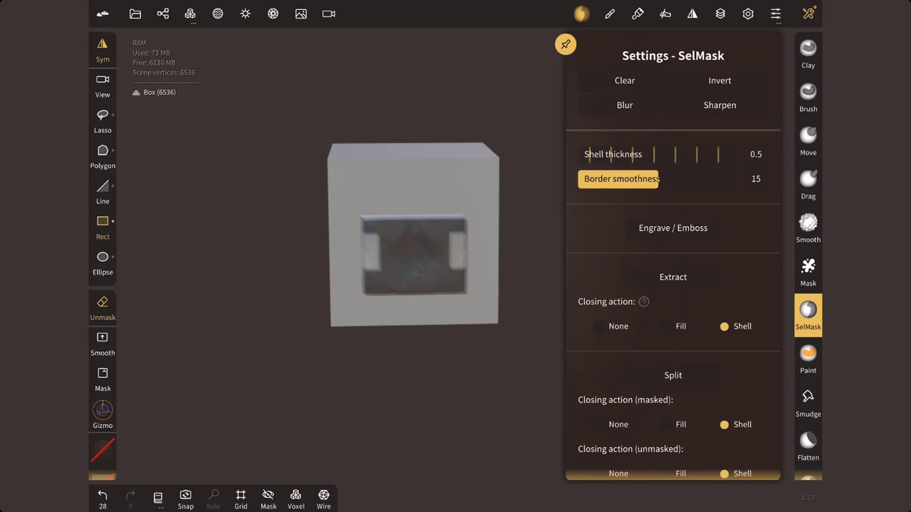
left_click_drag(398, 304, 410, 274)
left_click(406, 205)
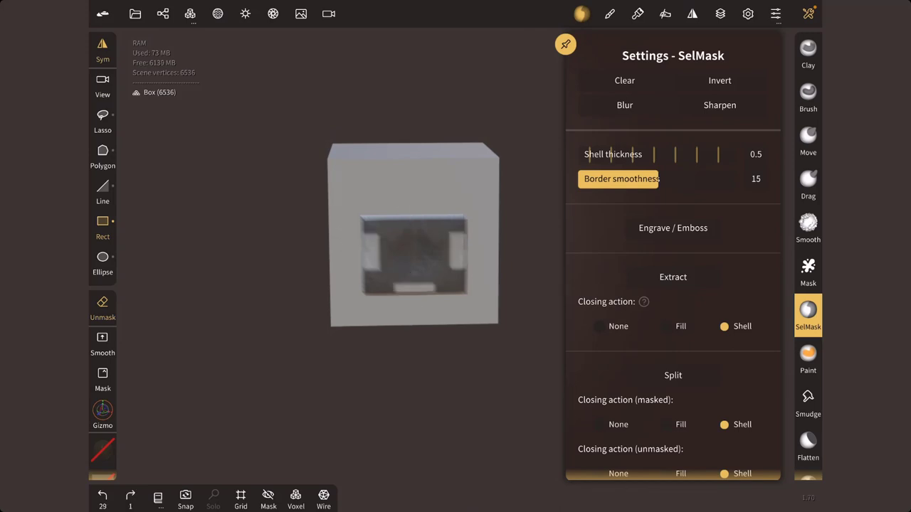
- Unmask a small notch at the inset's top centre, then close the SelMask settings
left_click_drag(404, 207, 427, 234)
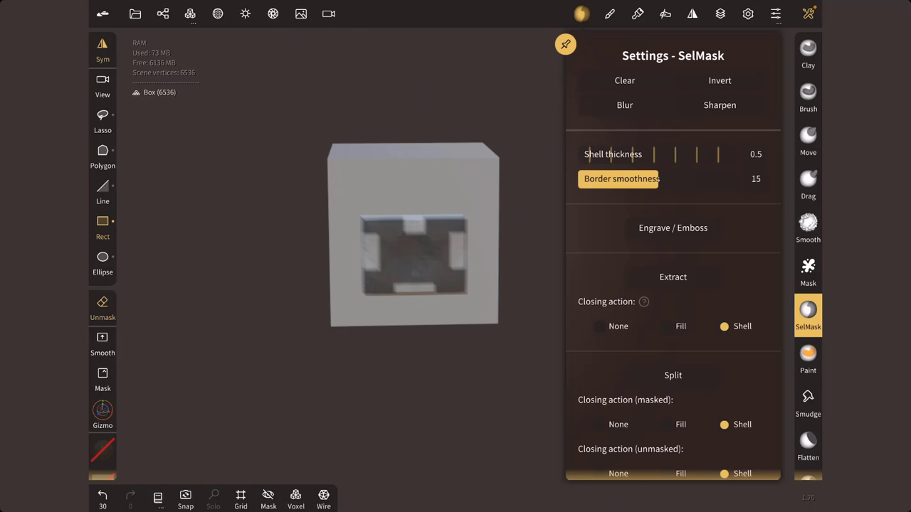
key("ctrl")
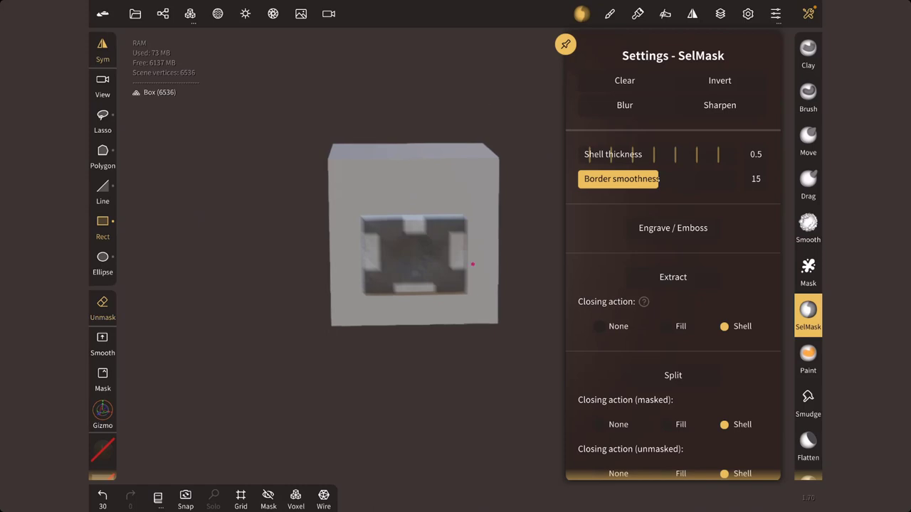
middle_click_drag(472, 264, 390, 253)
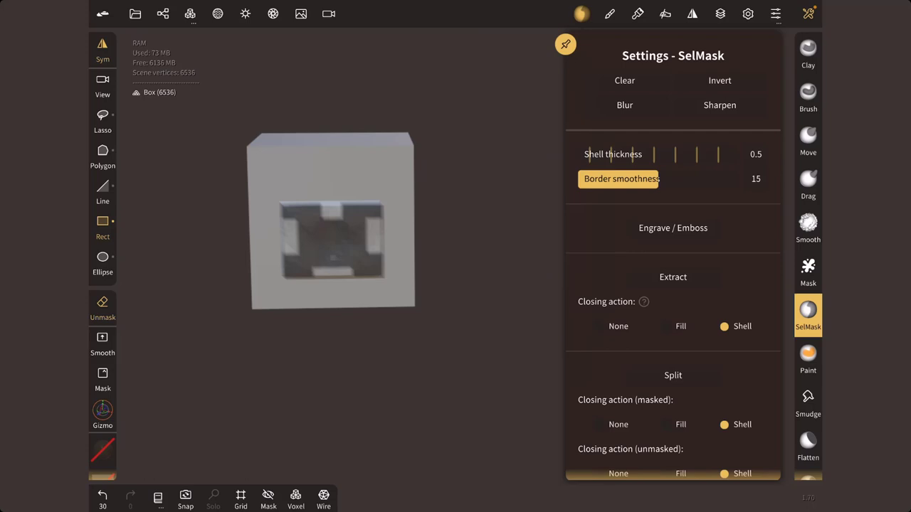
left_click(565, 44)
left_click(581, 14)
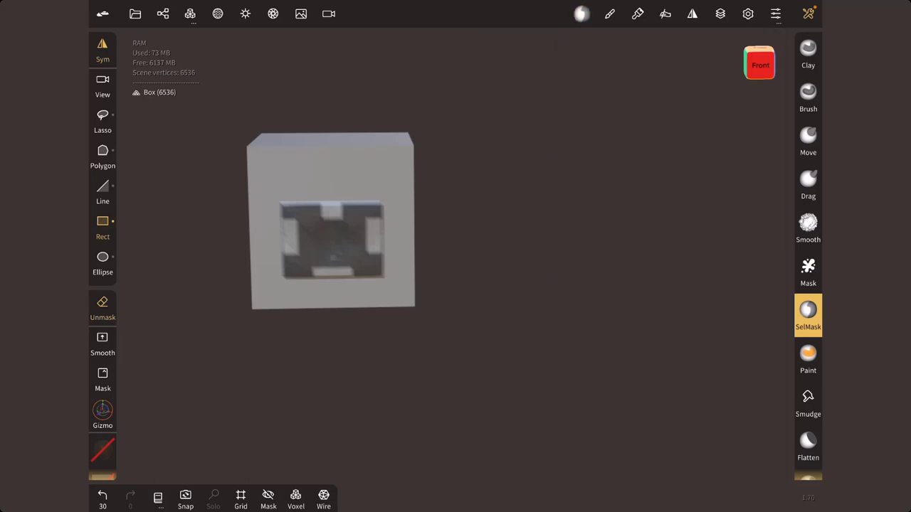